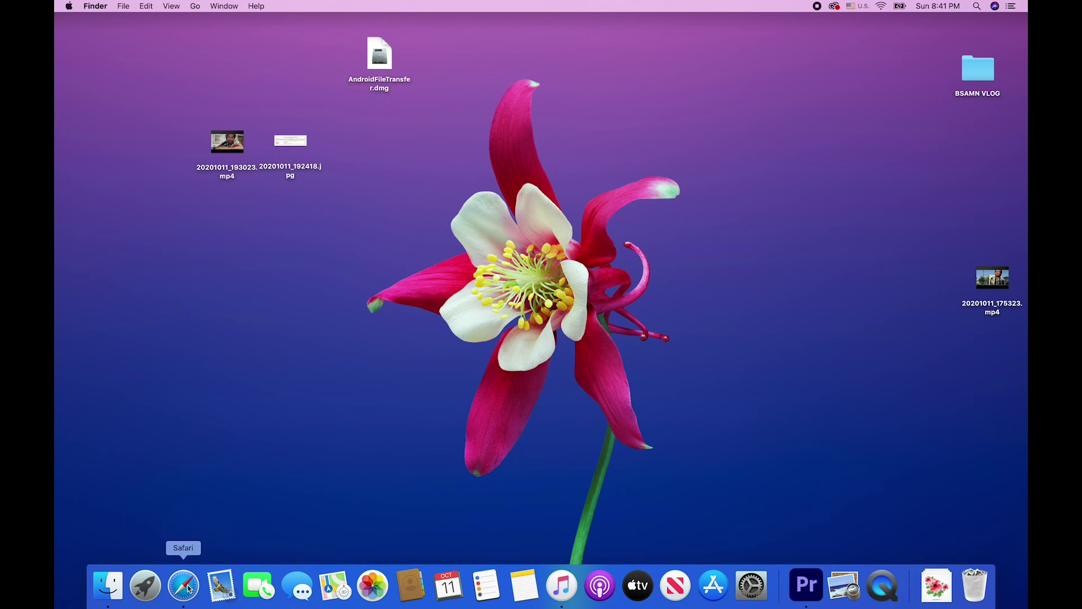
- Launch Safari in full screen and load dvprogram.state.gov from the Top Hit suggestion
left_click(188, 589)
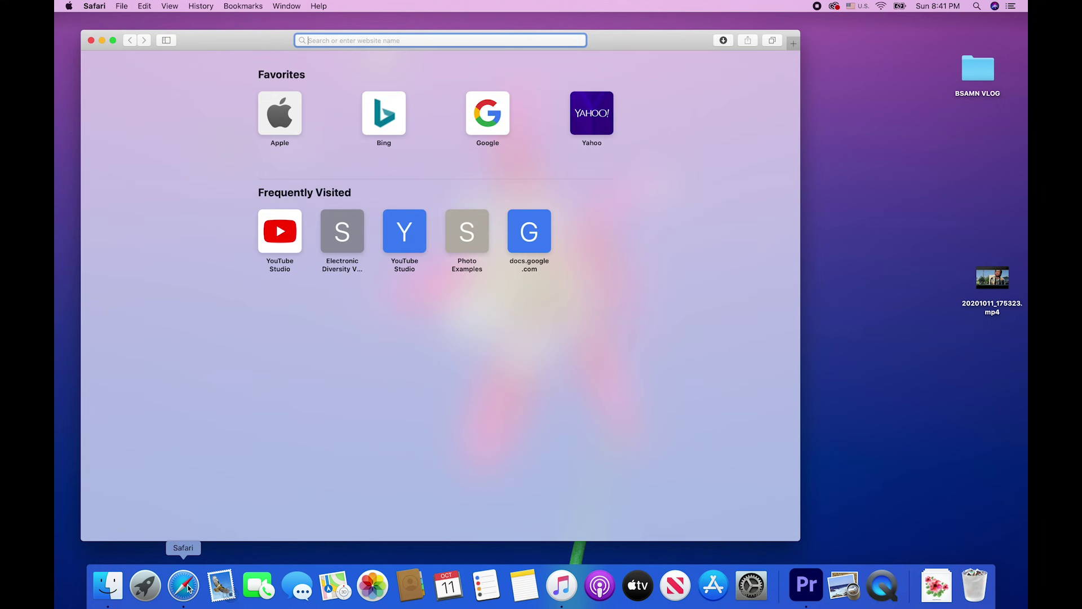
left_click(114, 41)
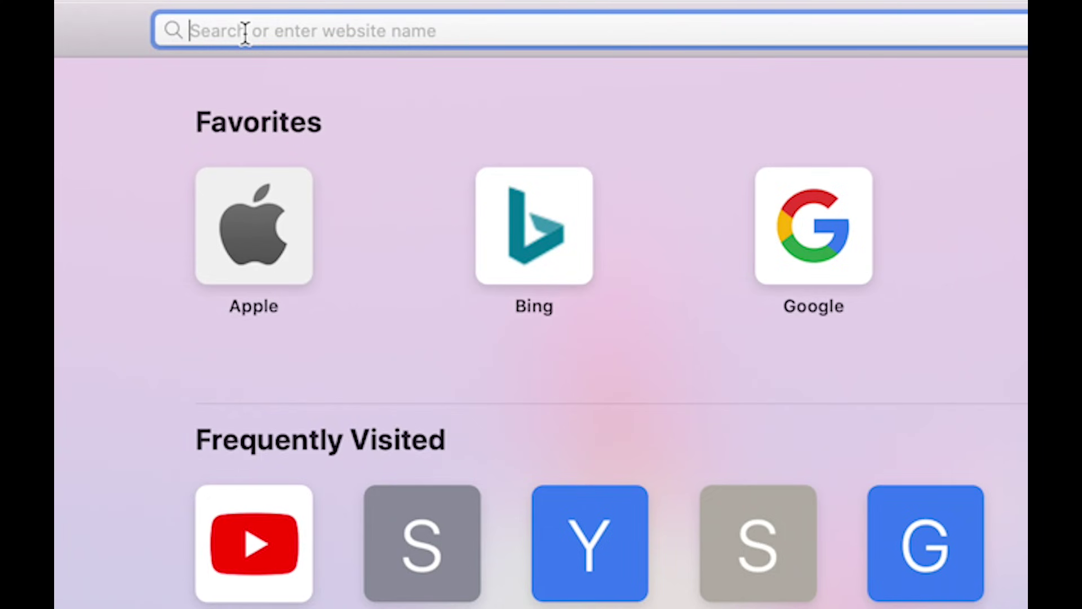
type("d")
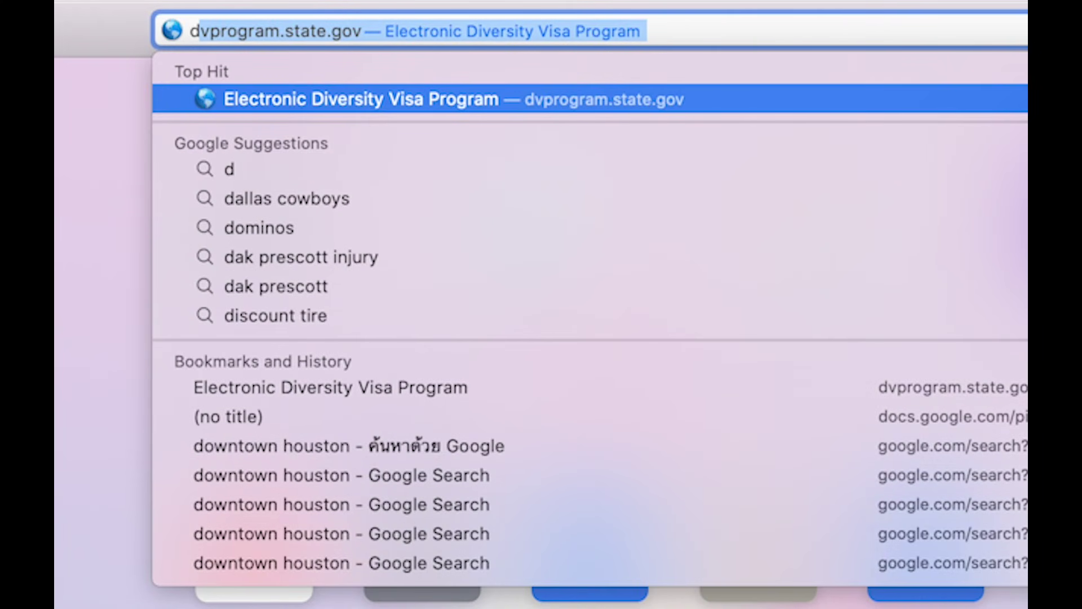
type("v")
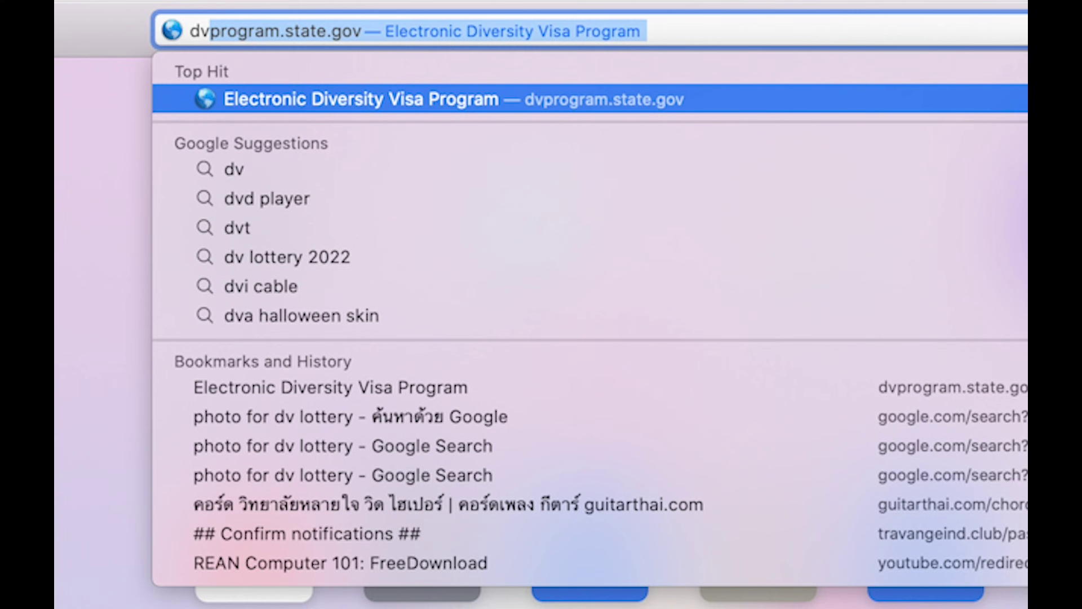
type("p")
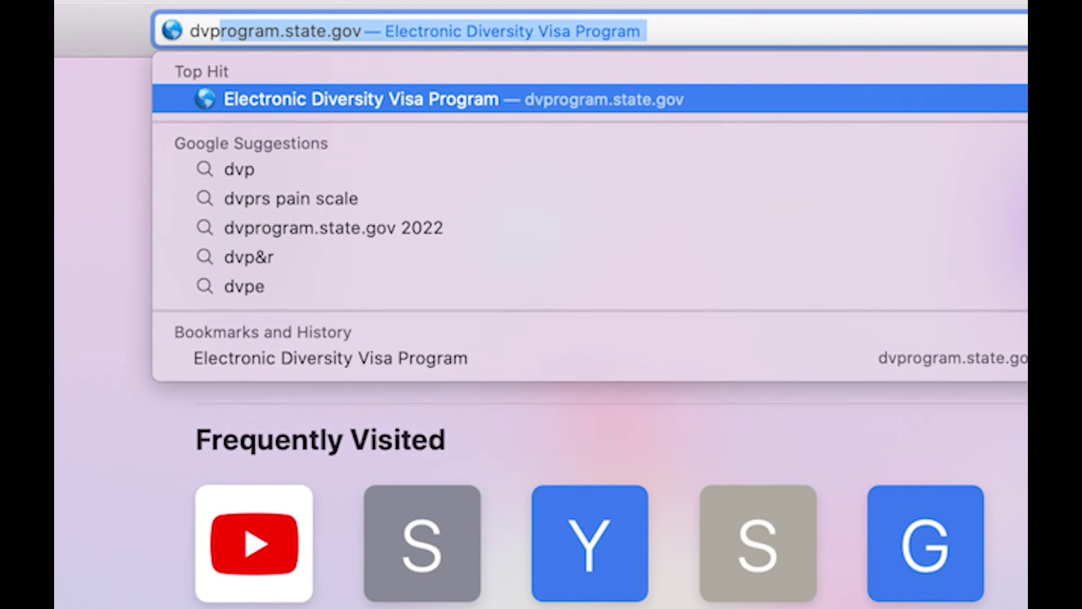
type("rogram.")
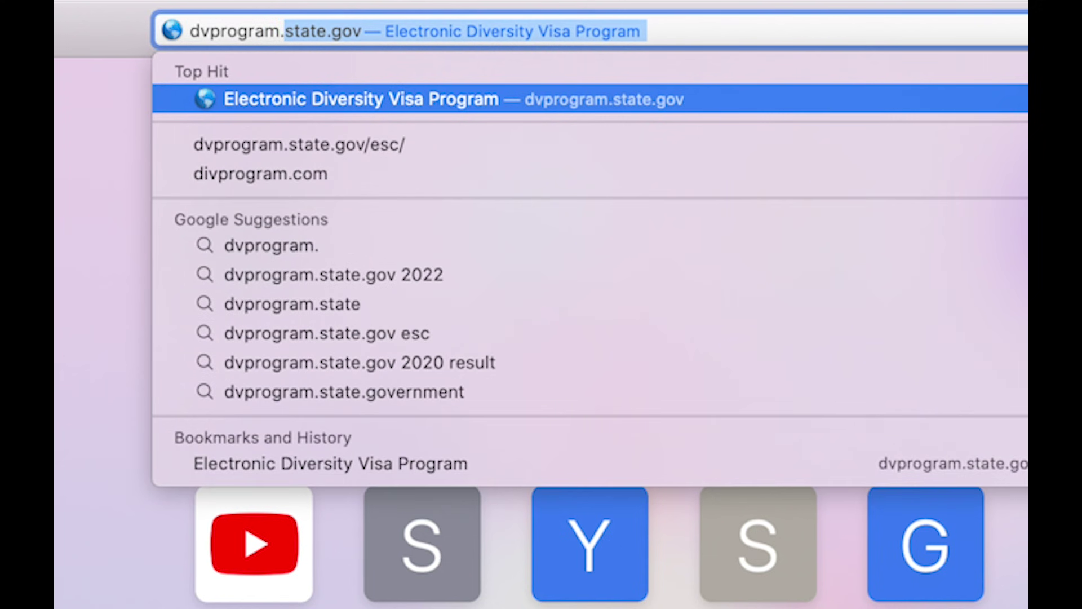
type("state")
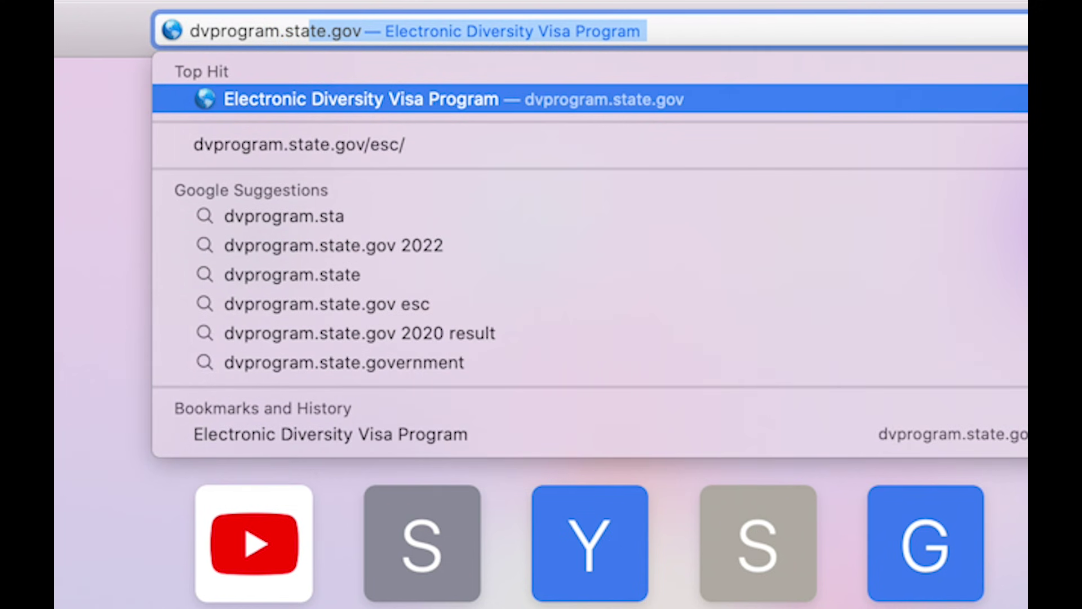
type(".gov")
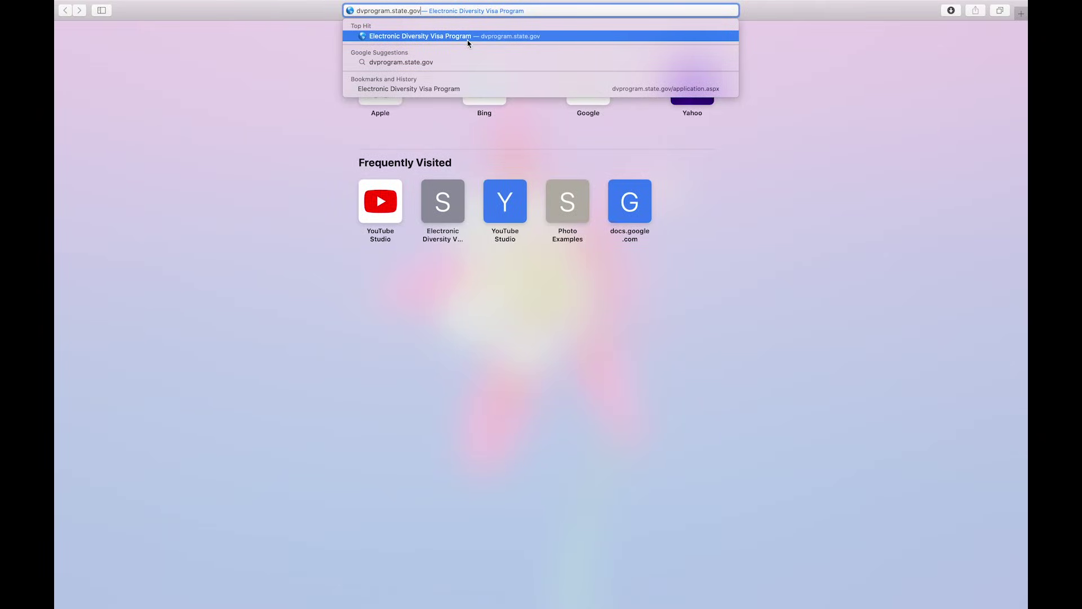
left_click(467, 40)
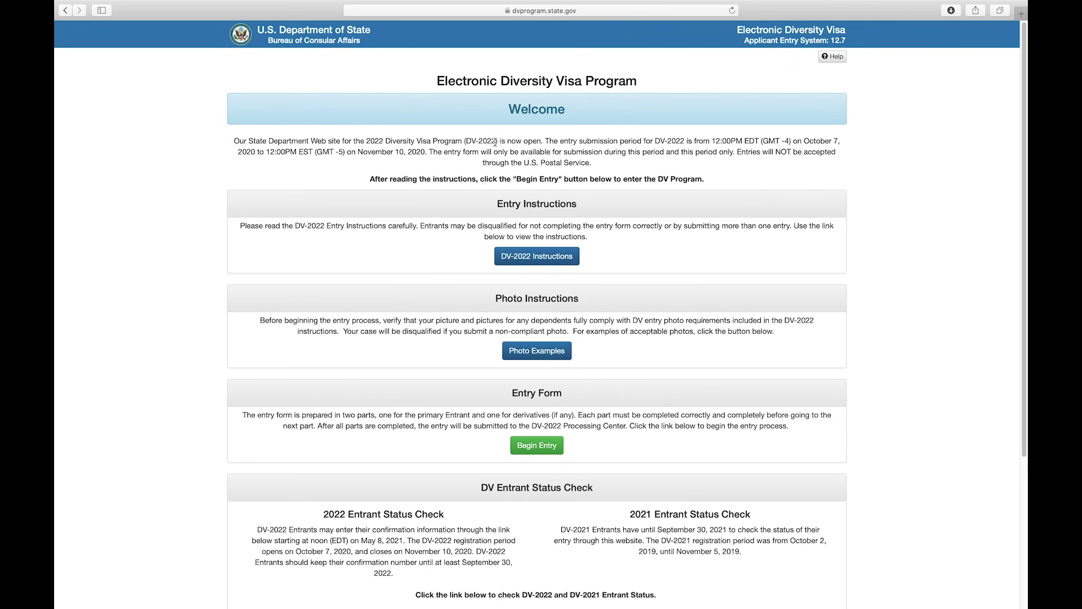
- Read the DV-2022 welcome text and its entry period dates and times
left_click_drag(509, 108, 567, 113)
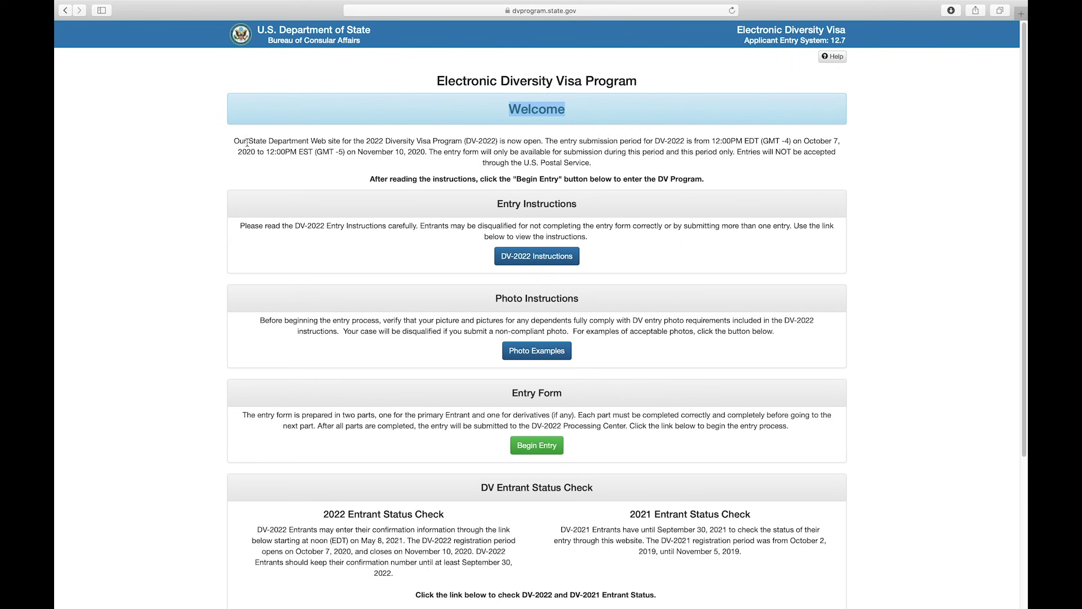
left_click_drag(234, 140, 590, 162)
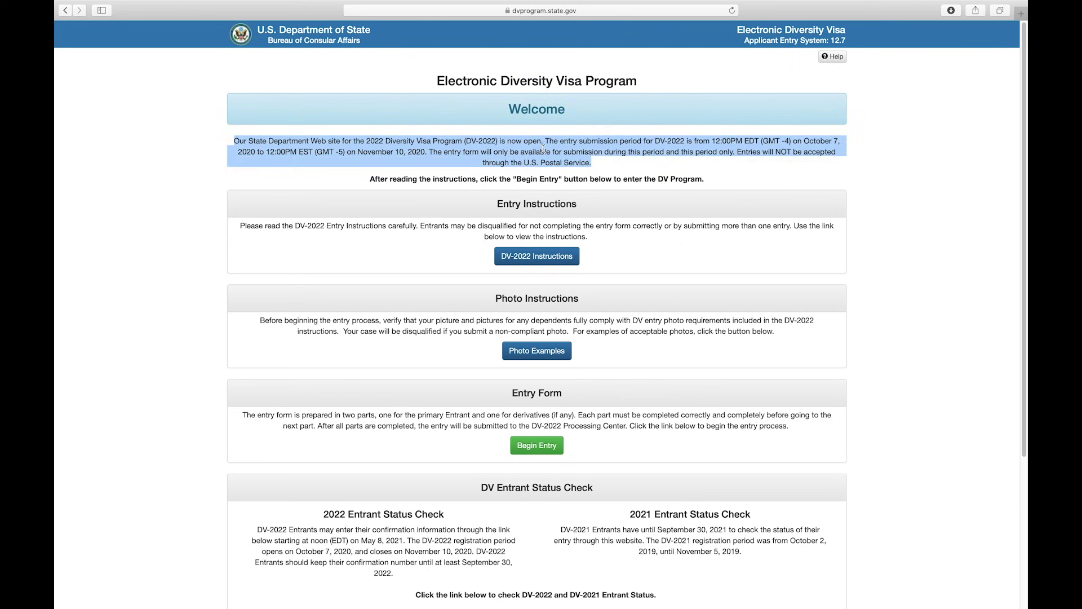
left_click(747, 148)
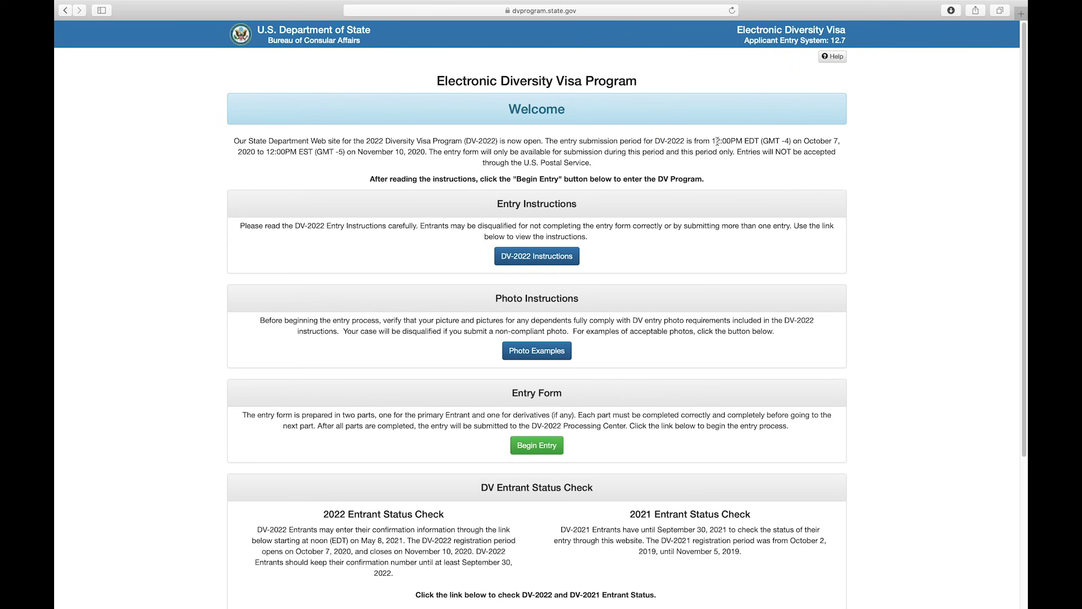
left_click_drag(714, 141, 840, 144)
left_click_drag(238, 152, 429, 154)
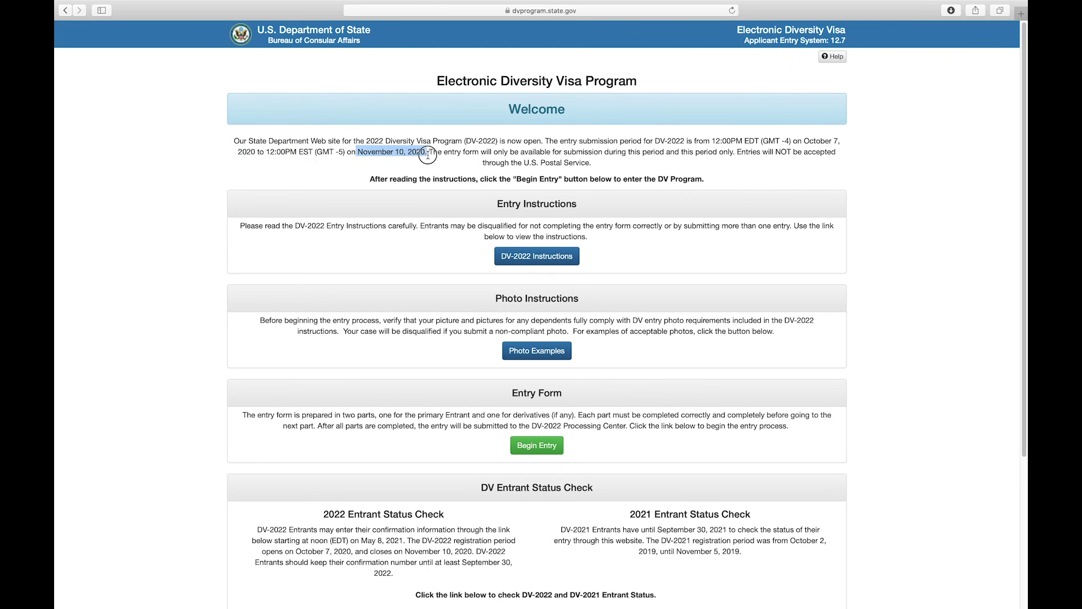
left_click(645, 153)
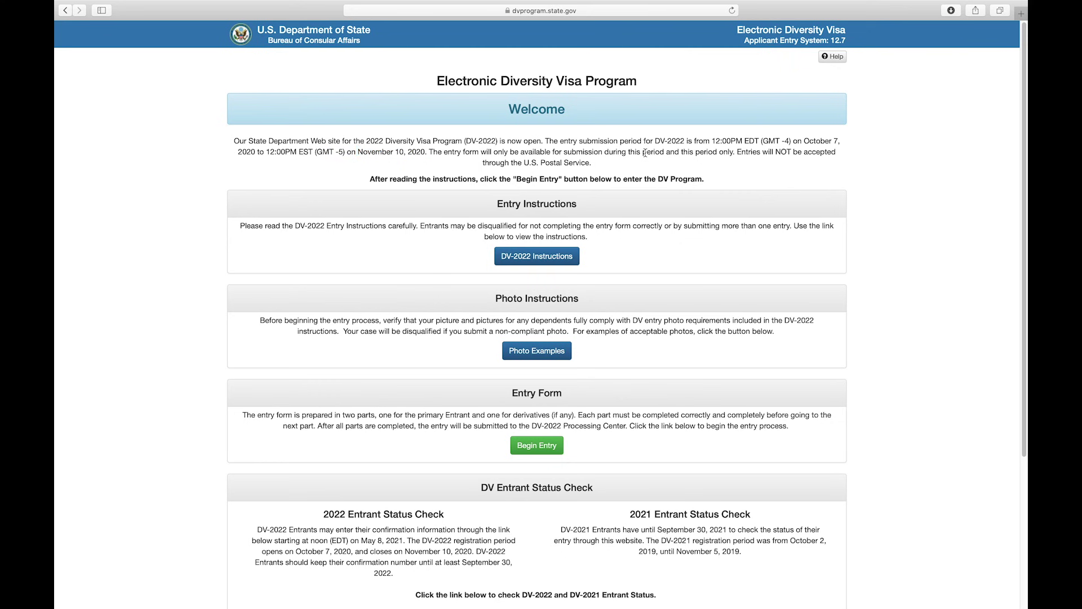
double_click(835, 141)
- Review the Entry and Photo Instructions, then open Photo Examples in a new tab
triple_click(491, 204)
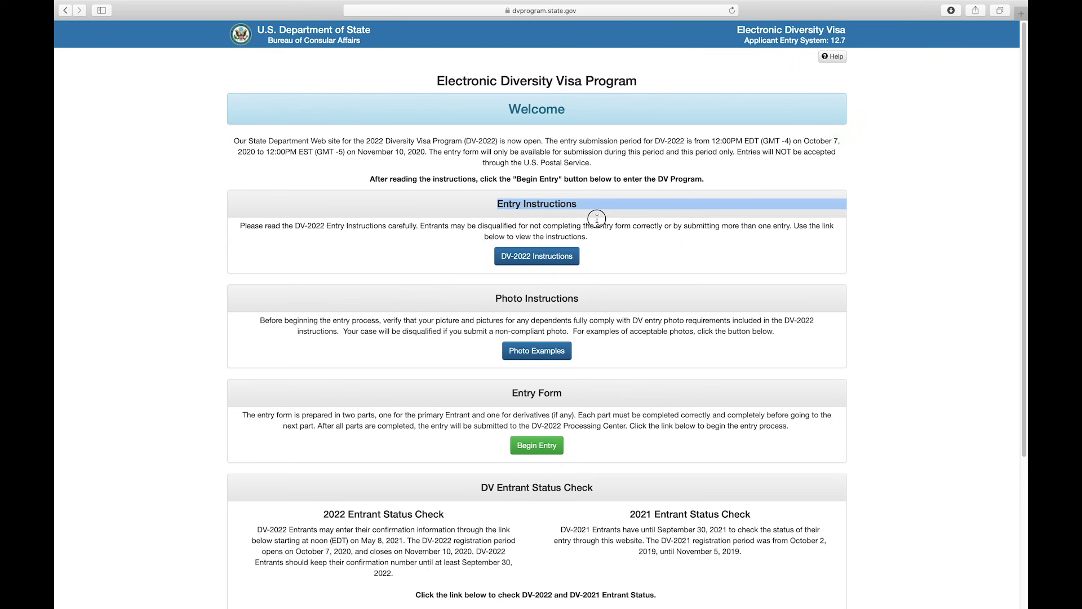
left_click(475, 253)
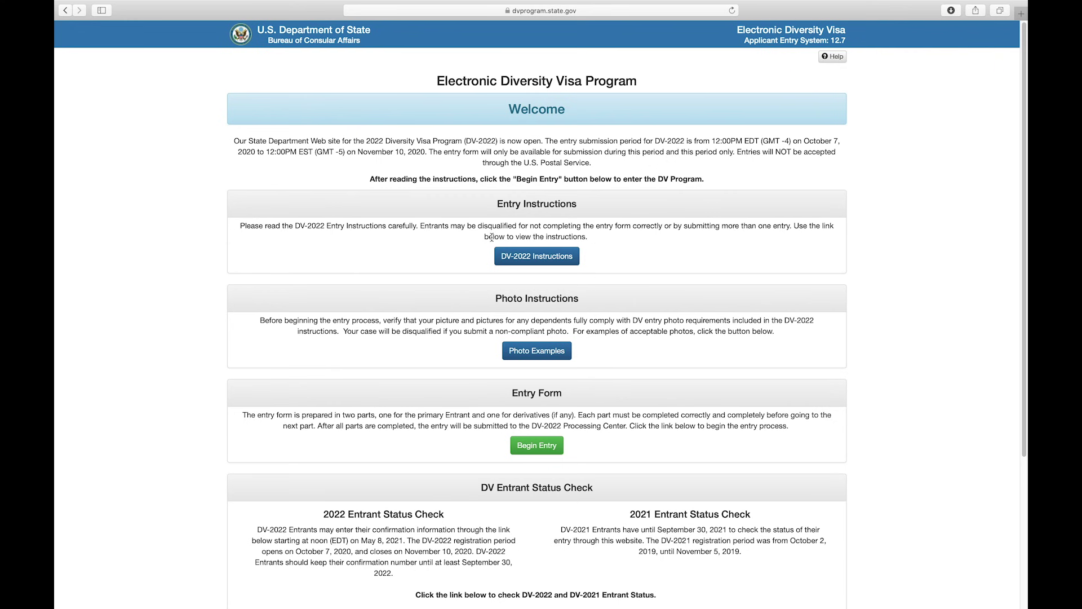
left_click_drag(496, 298, 615, 304)
left_click(596, 348)
left_click(537, 355)
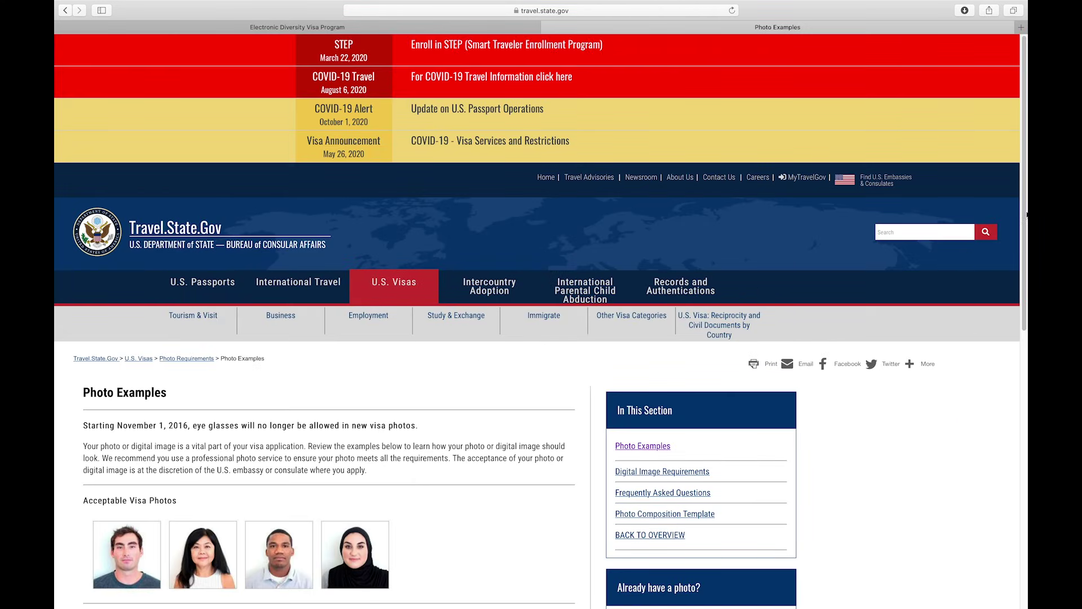
- Scroll through the detailed photo examples, then go back to the Diversity Visa tab
scroll(1026, 149, "down", 5)
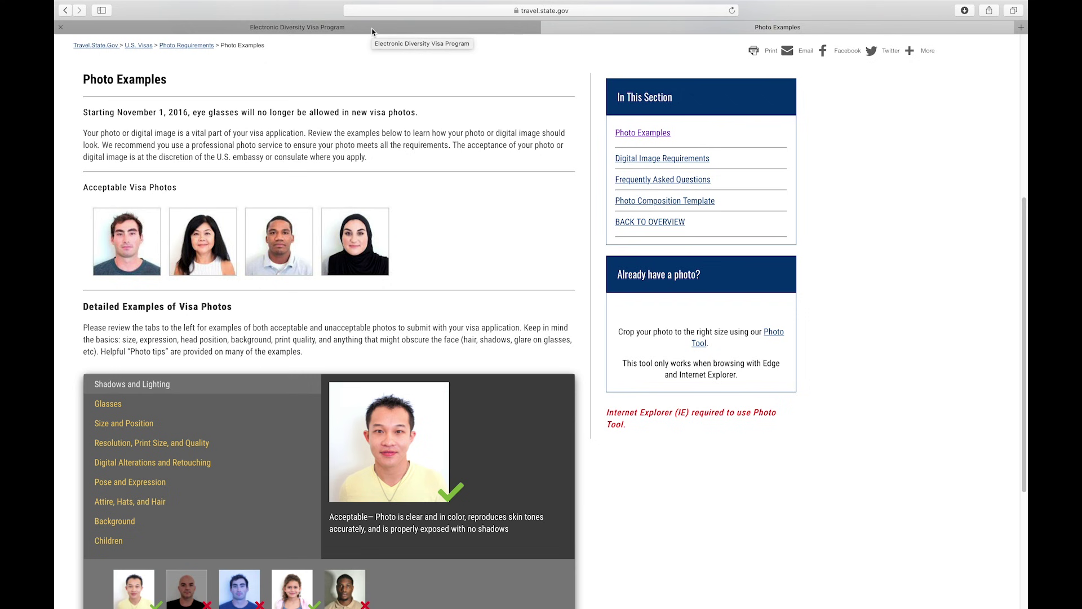
left_click(373, 29)
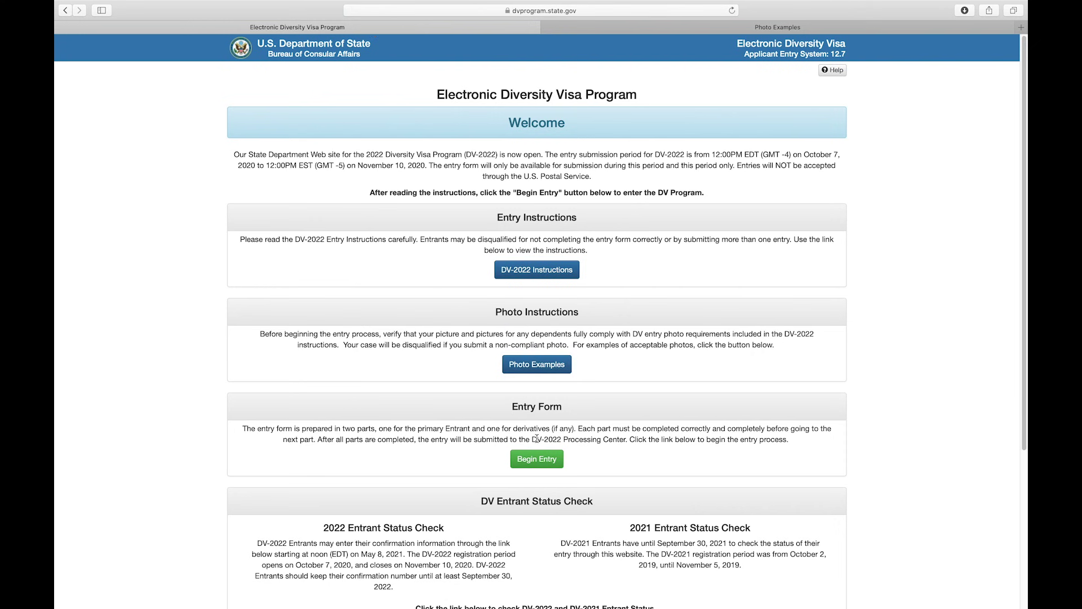
- Begin a new DV-2022 entry from the Entry Form section
left_click_drag(507, 406, 574, 410)
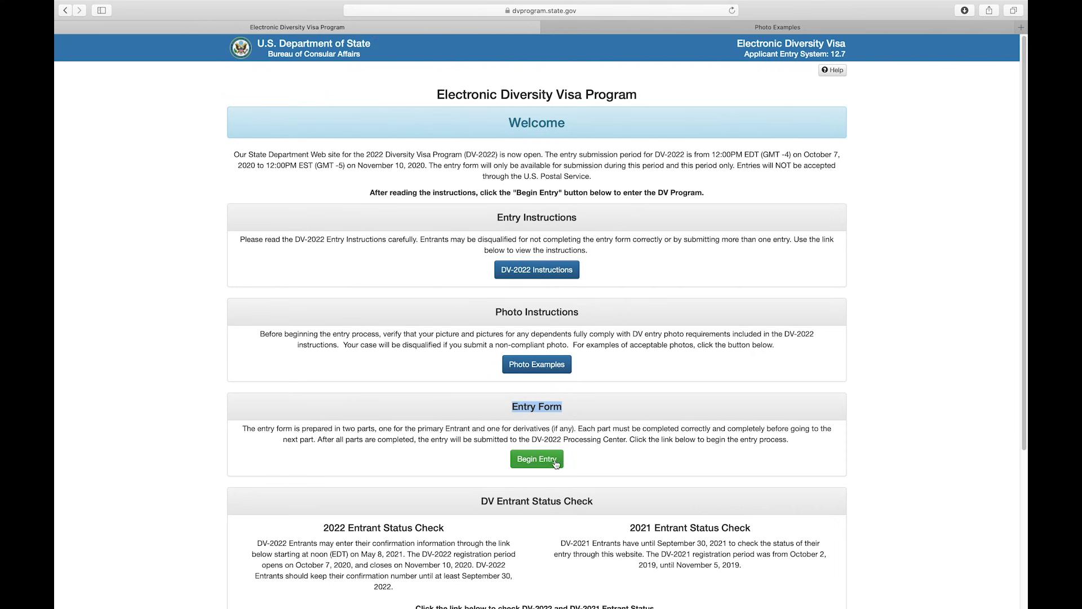
left_click(592, 460)
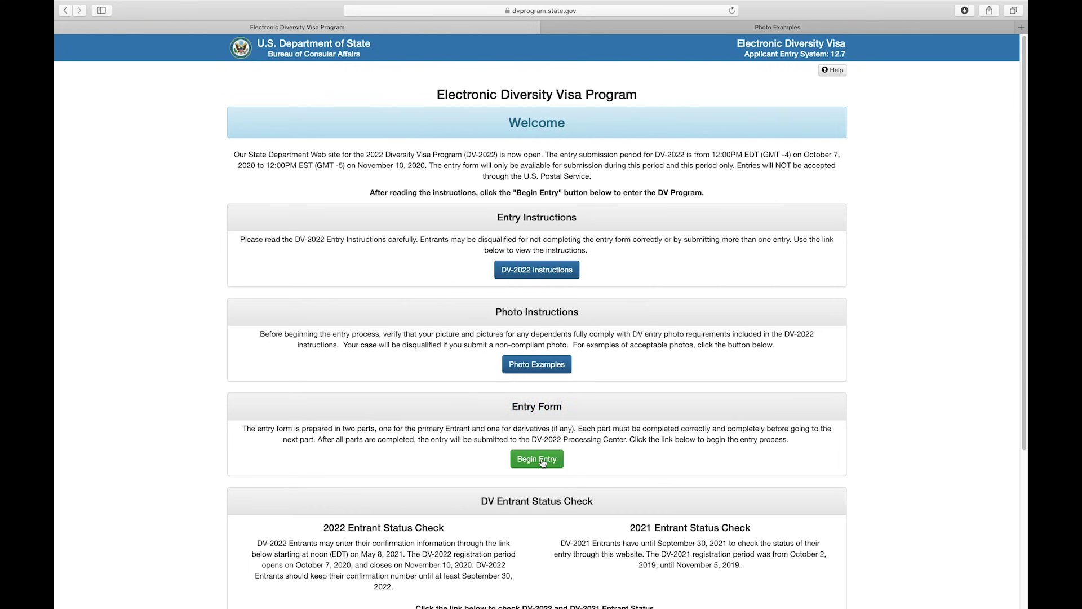
left_click(543, 460)
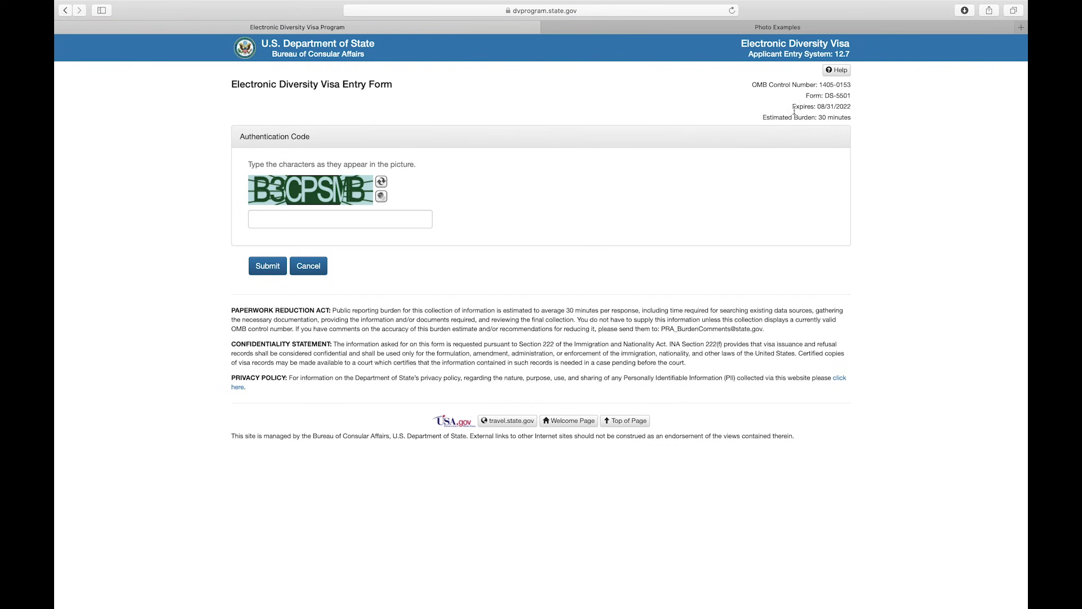
left_click(760, 120)
left_click_drag(761, 120, 858, 120)
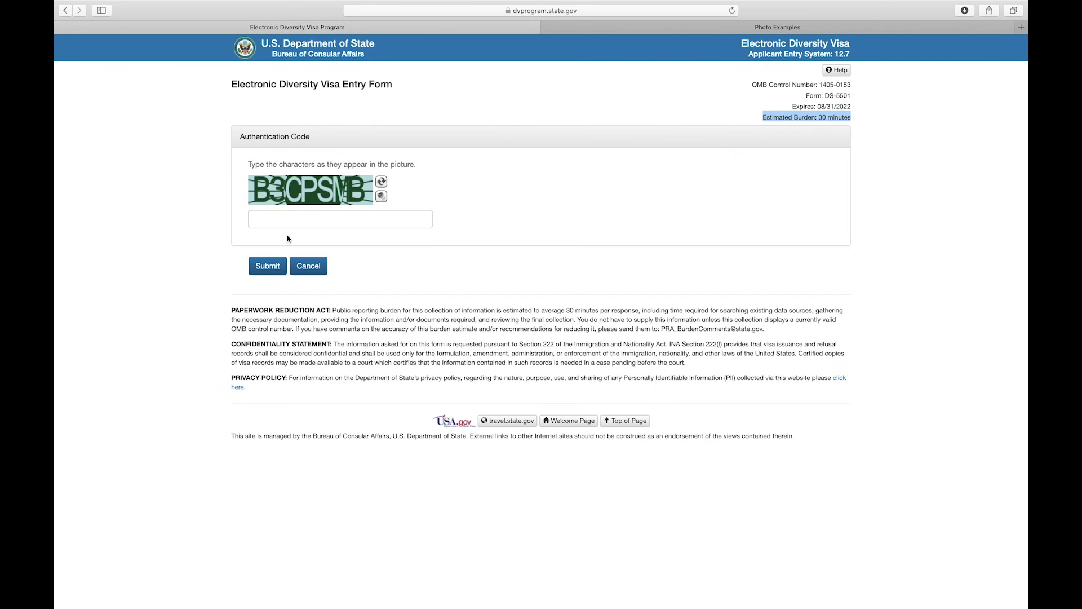
- Enter the displayed authentication code and submit it
left_click(269, 223)
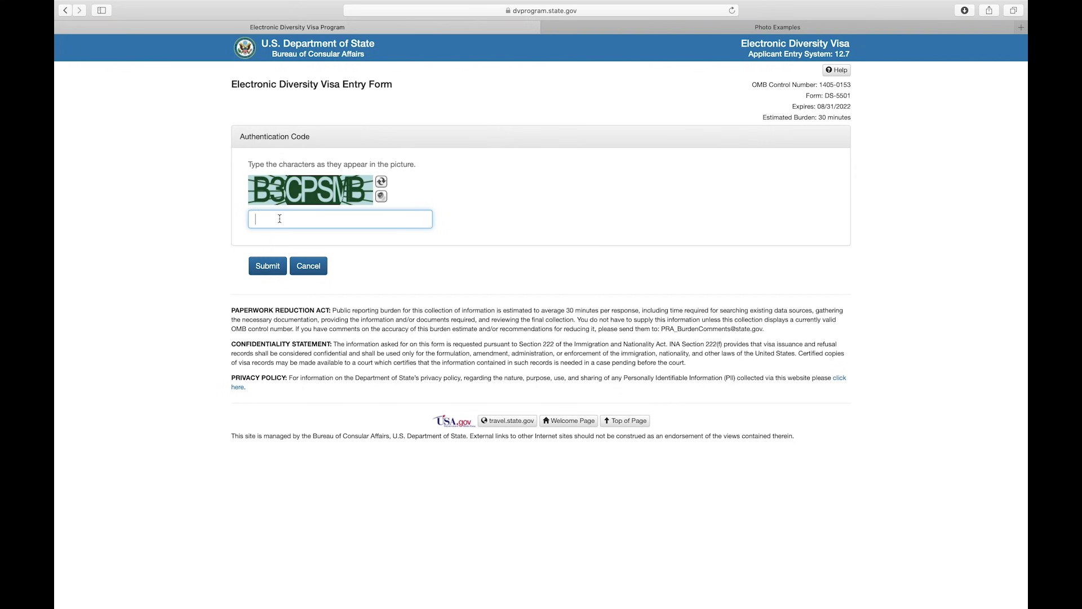
type("B3CPSMB")
left_click(268, 268)
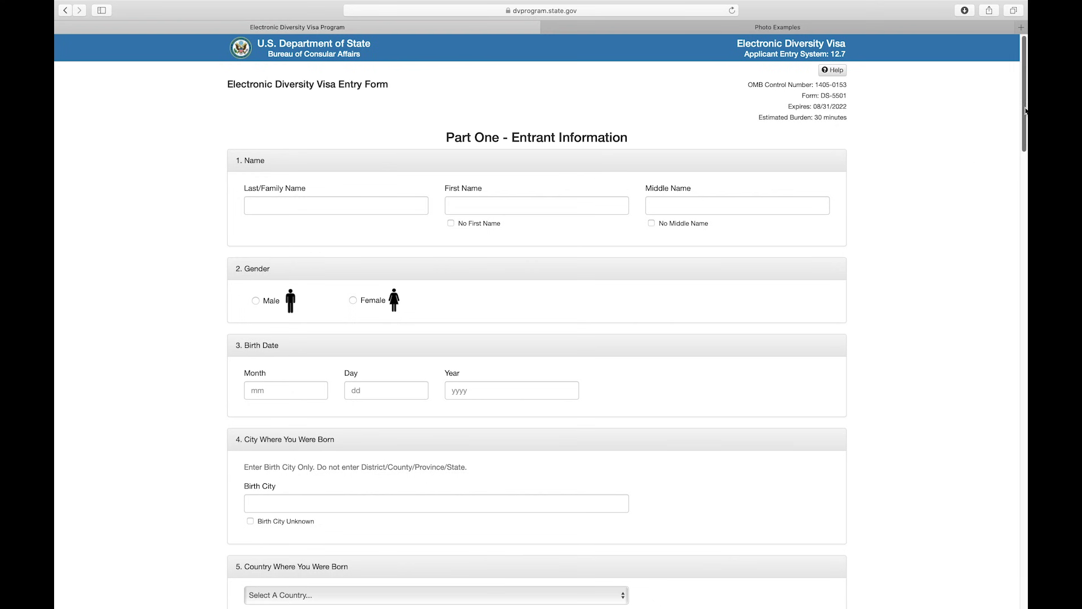
- Enter the entrant's last and first name and tick No Middle Name
left_click_drag(1025, 111, 1013, 577)
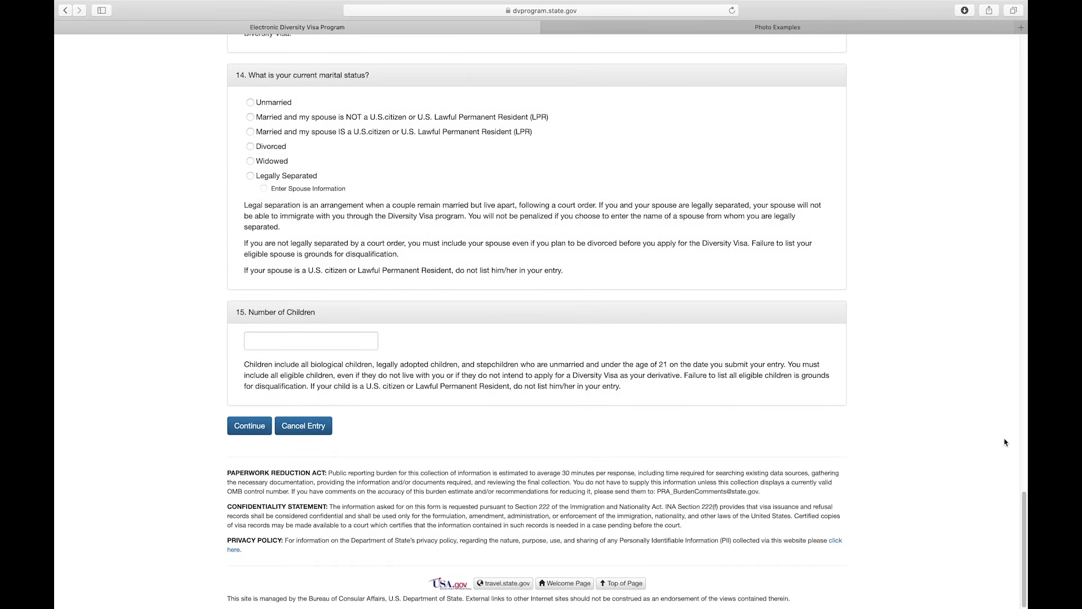
scroll(1025, 526, "up", 20)
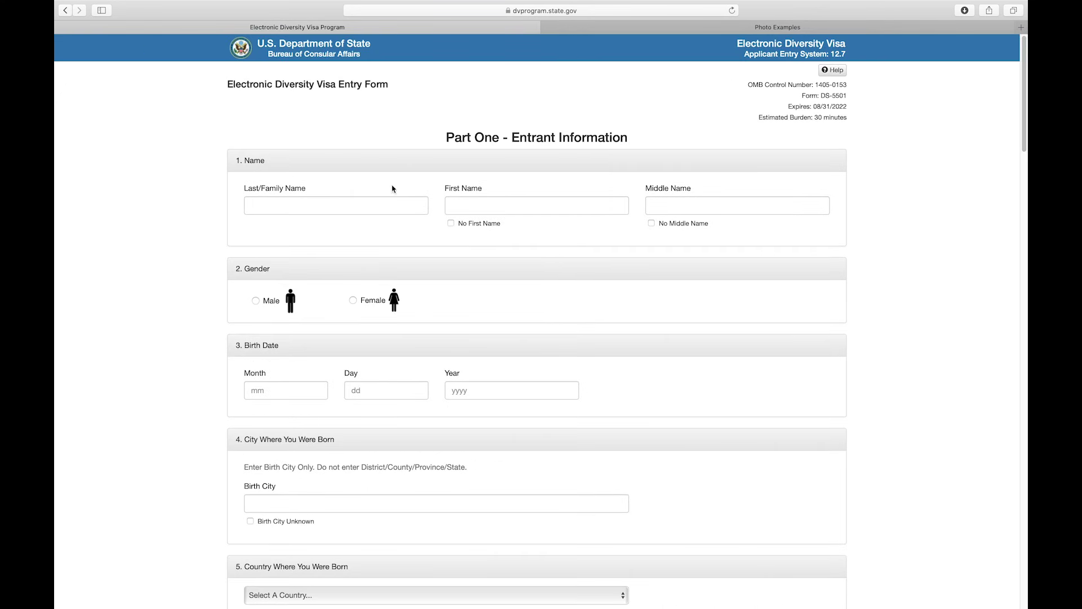
left_click_drag(234, 164, 268, 161)
left_click(258, 200)
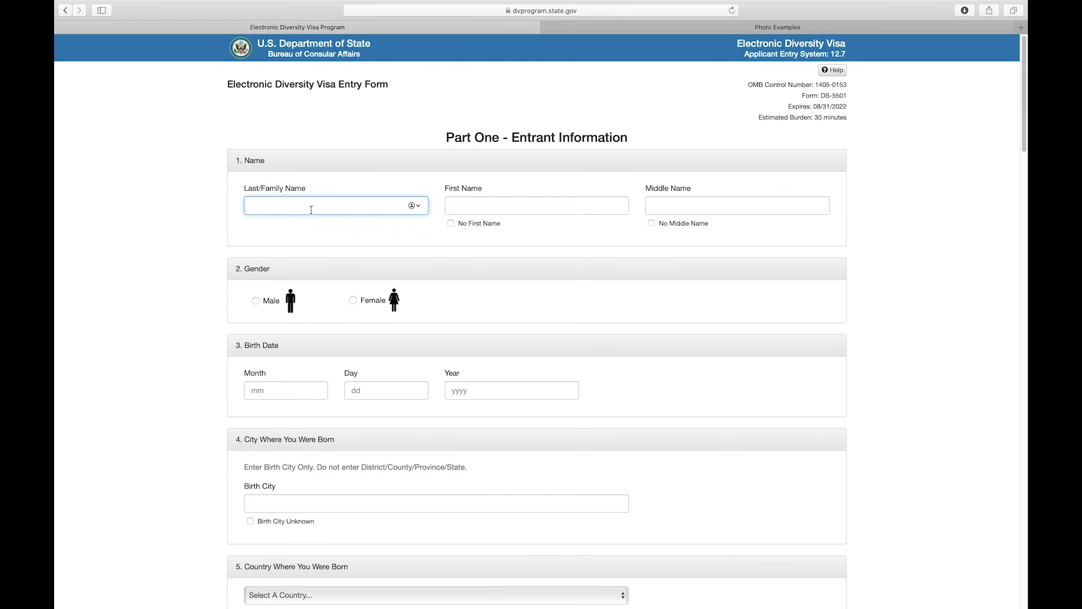
type("pong")
left_click_drag(443, 189, 479, 189)
left_click(490, 205)
type("p")
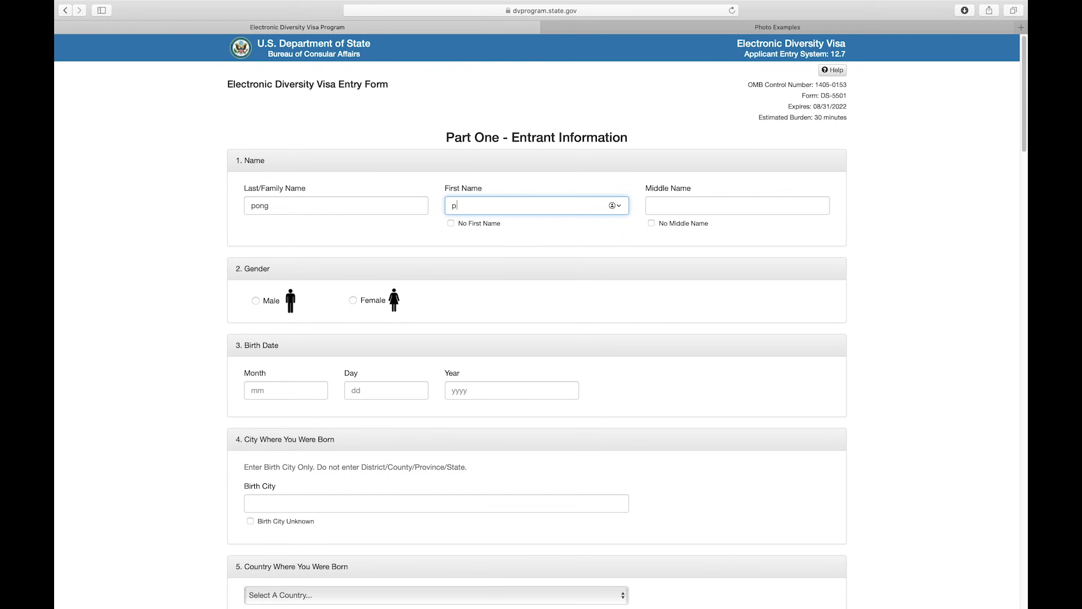
left_click_drag(649, 190, 692, 189)
left_click(674, 205)
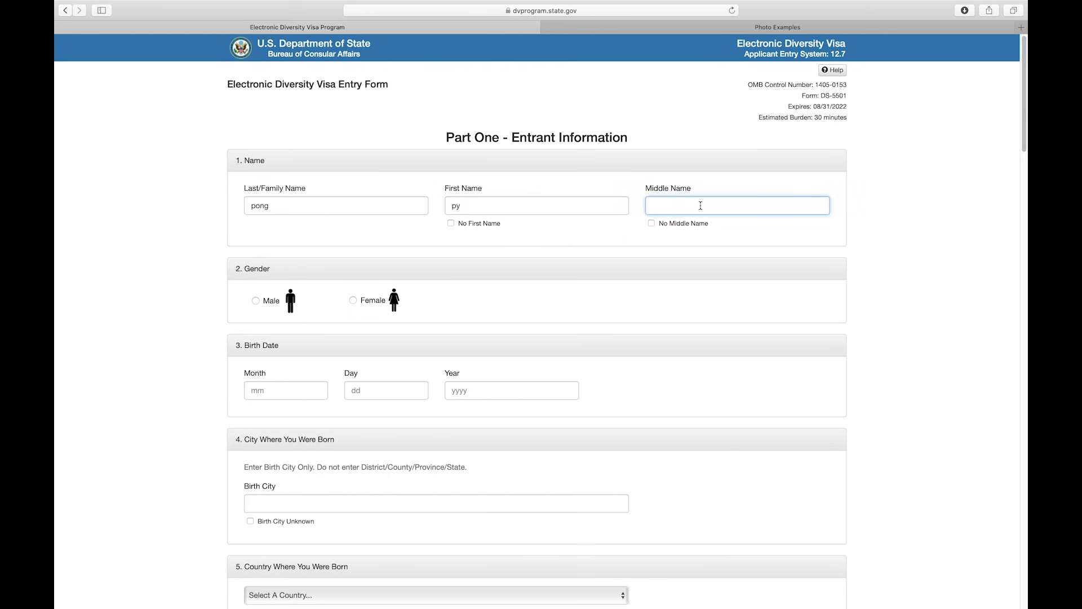
left_click(653, 224)
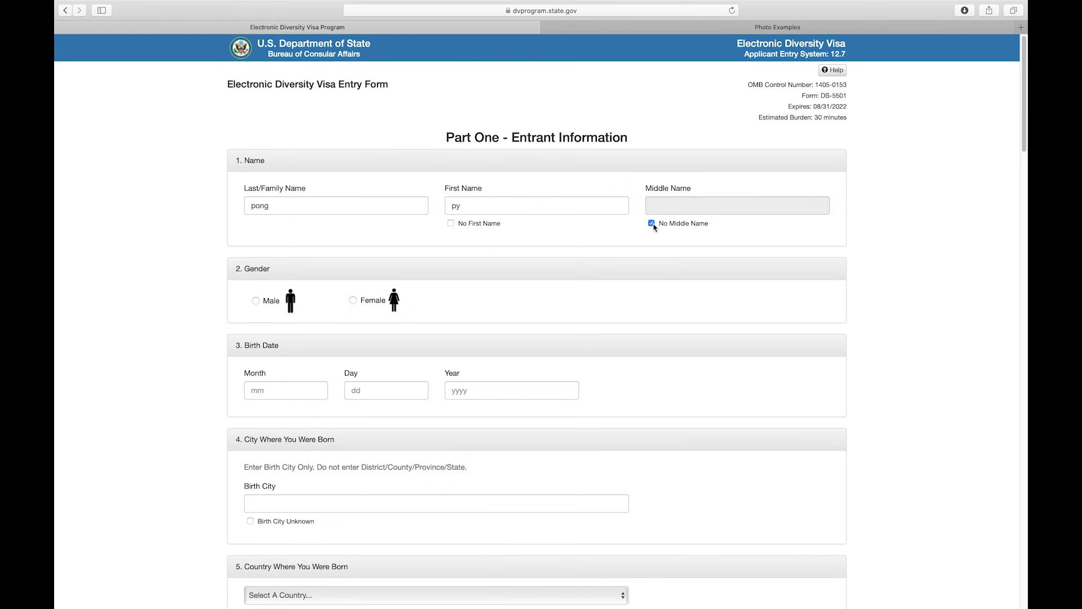
left_click_drag(232, 268, 271, 267)
left_click(256, 301)
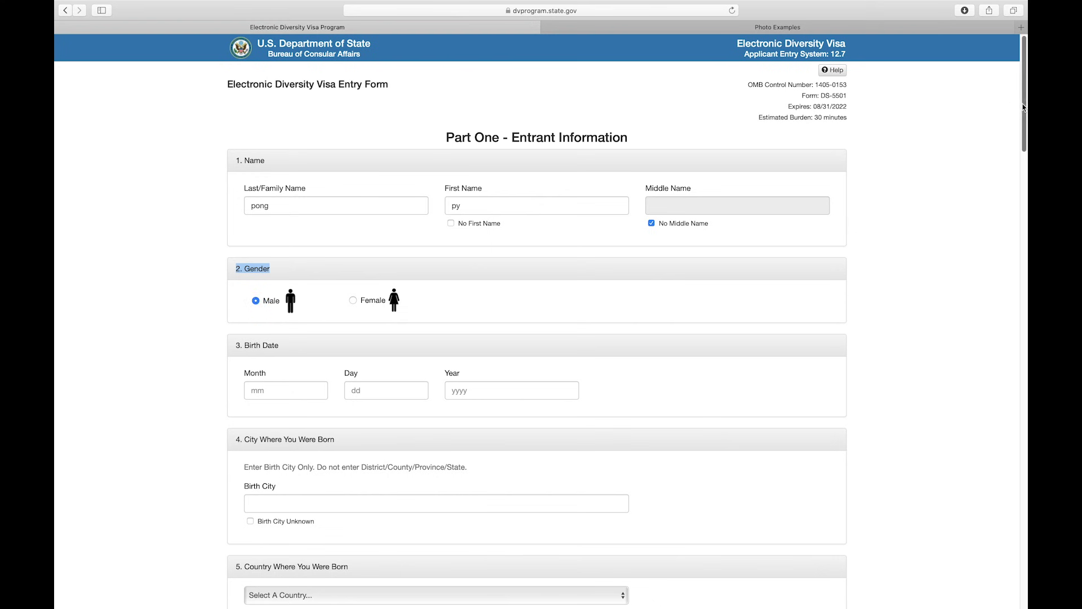
left_click_drag(1024, 106, 1024, 154)
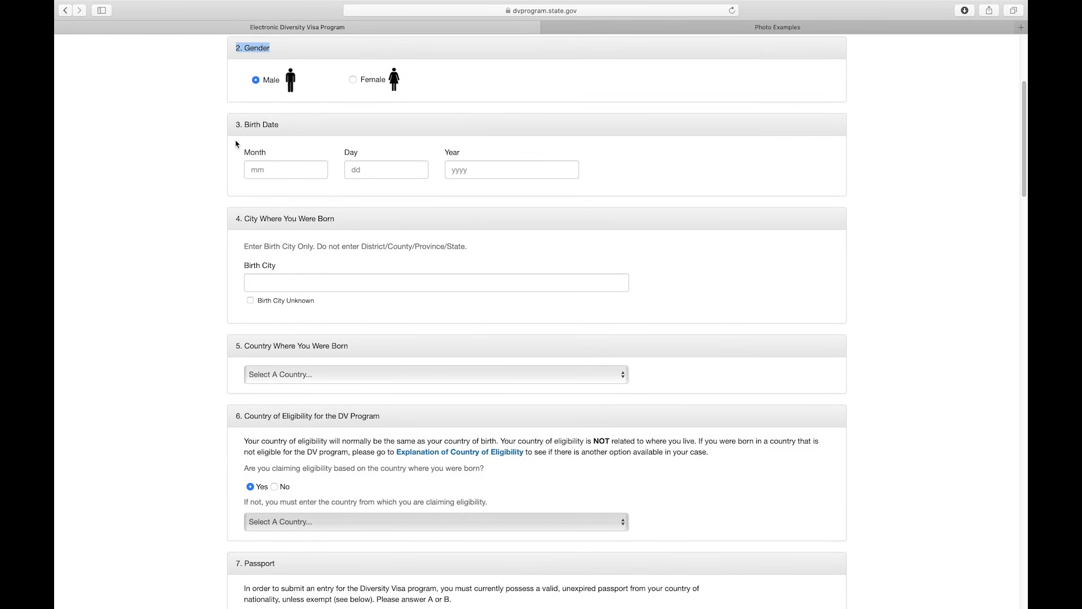
left_click_drag(236, 125, 308, 132)
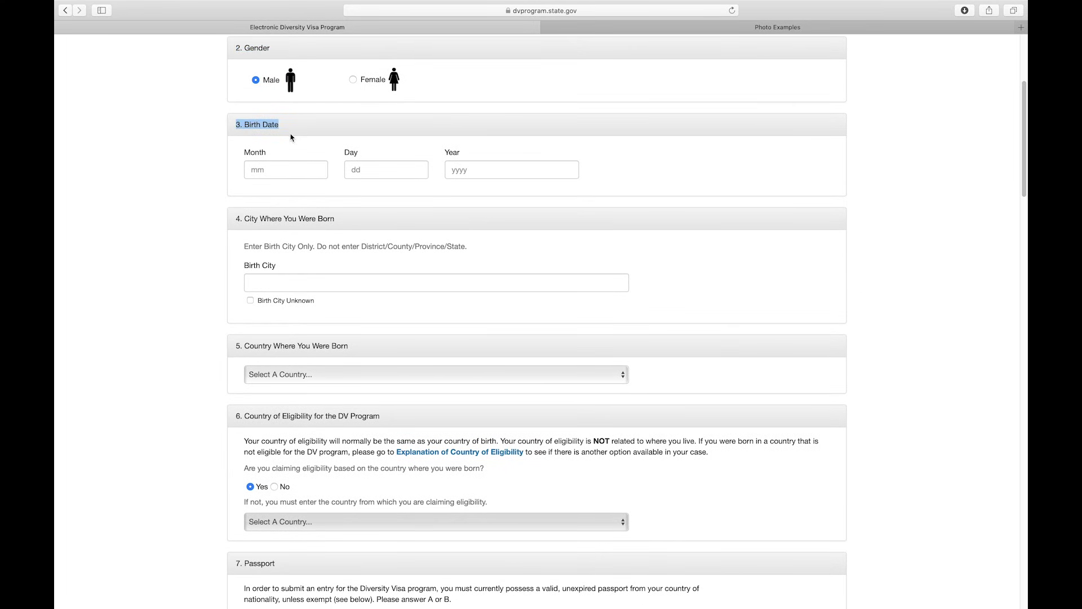
left_click(268, 166)
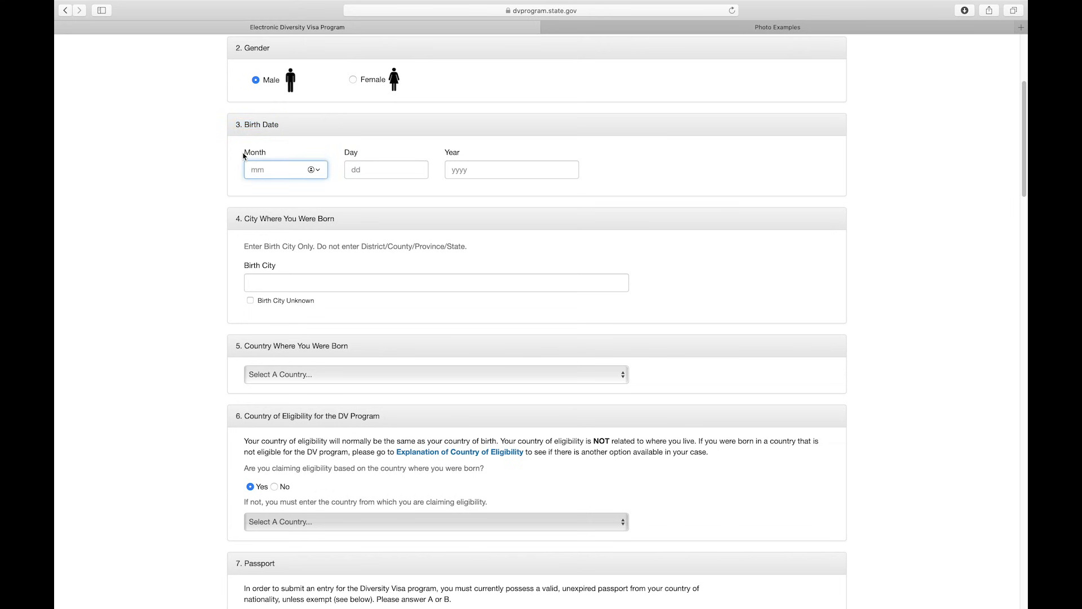
left_click_drag(244, 155, 271, 152)
left_click(267, 170)
type("12")
left_click(353, 169)
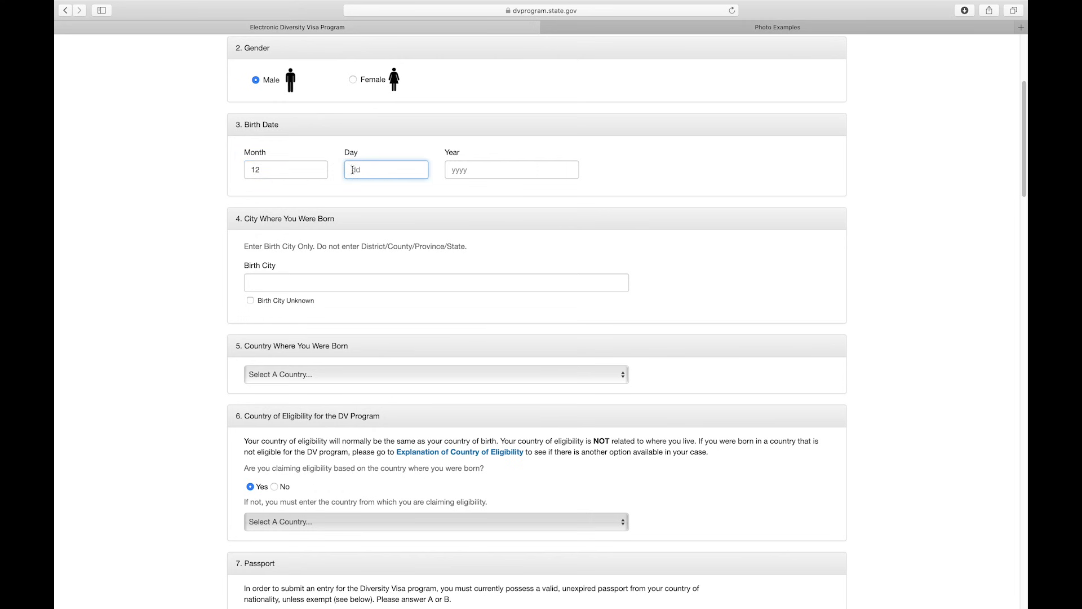
type("10")
left_click(470, 173)
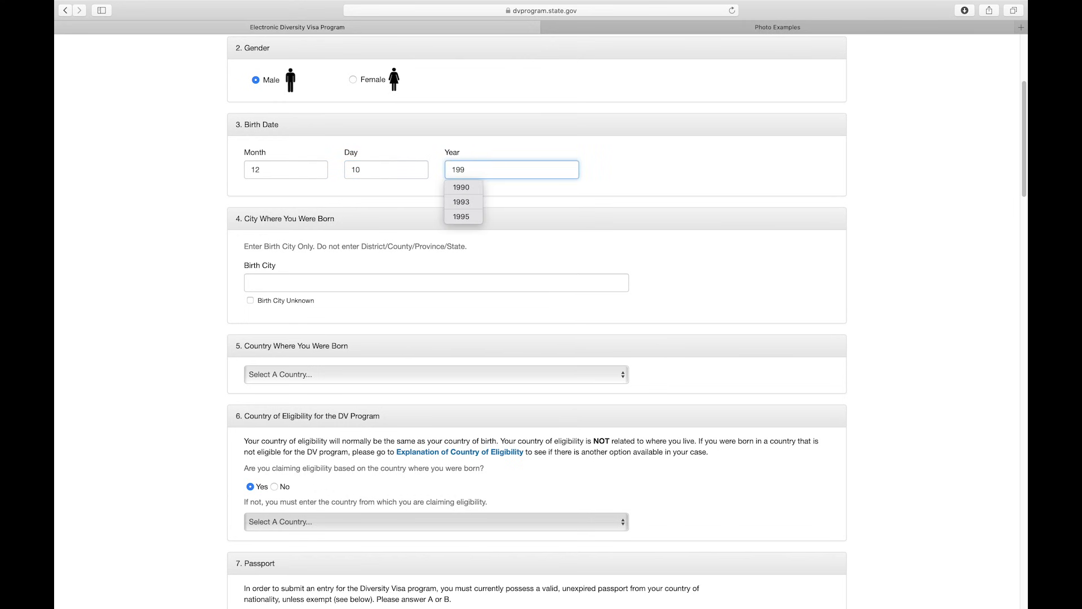
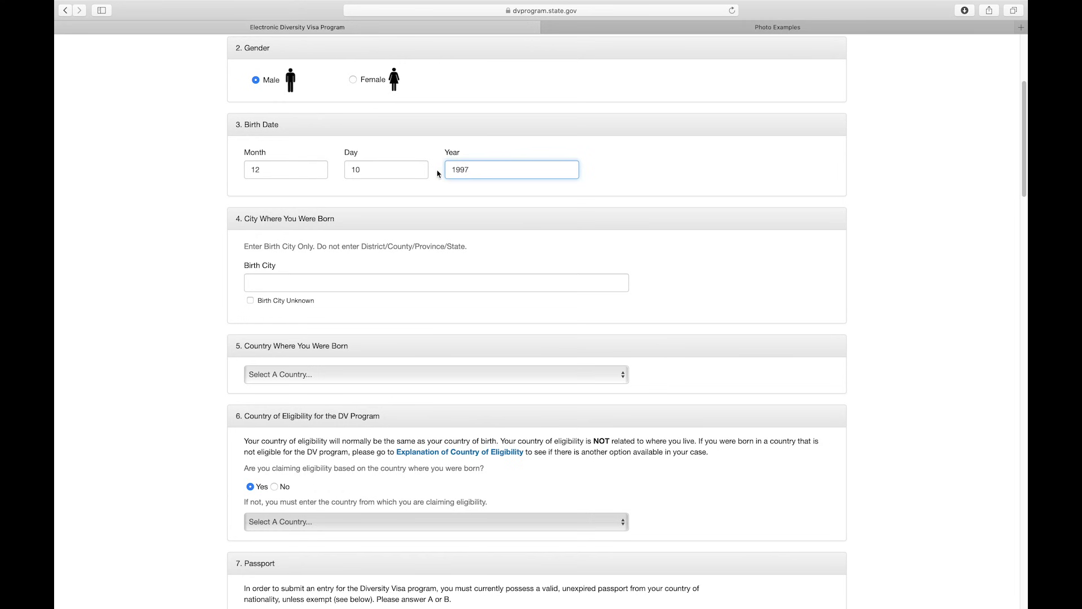
- Enter the birth city and choose Cambodia as the country of birth
left_click_drag(235, 218, 327, 225)
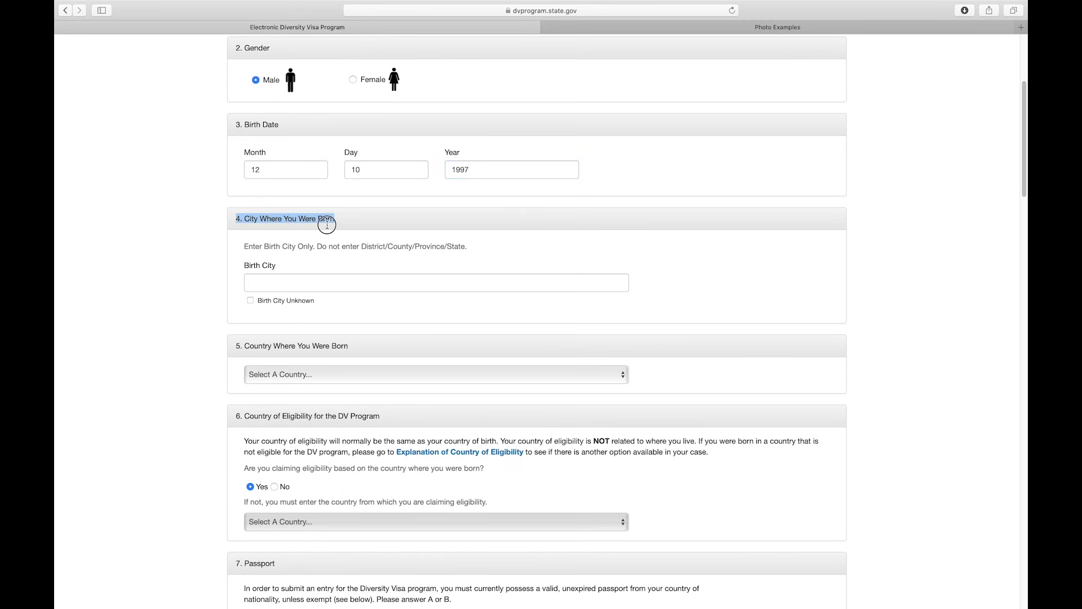
left_click(357, 224)
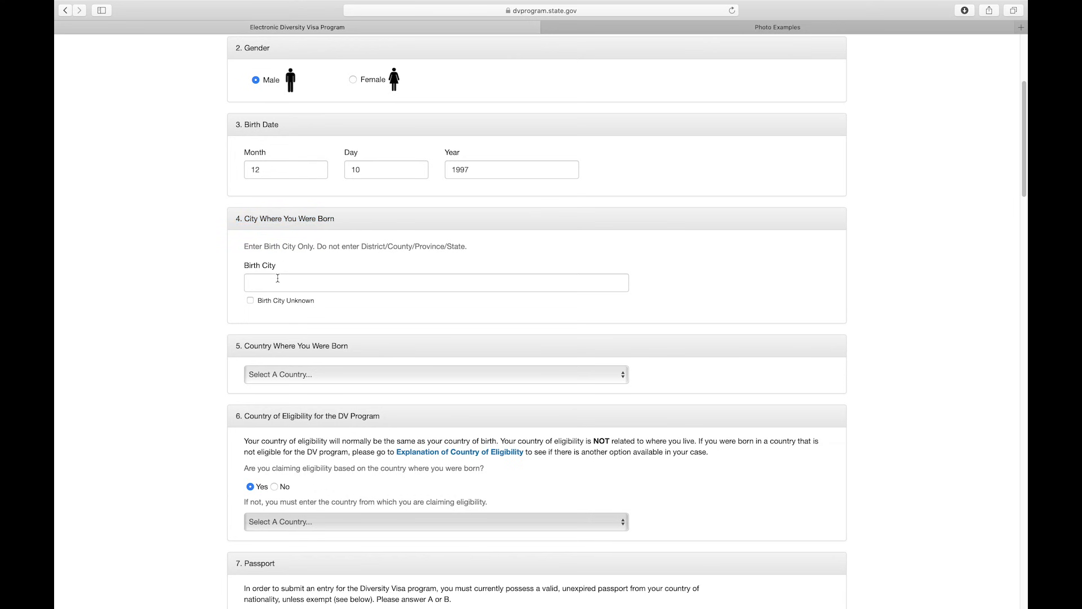
left_click(280, 281)
type("somp")
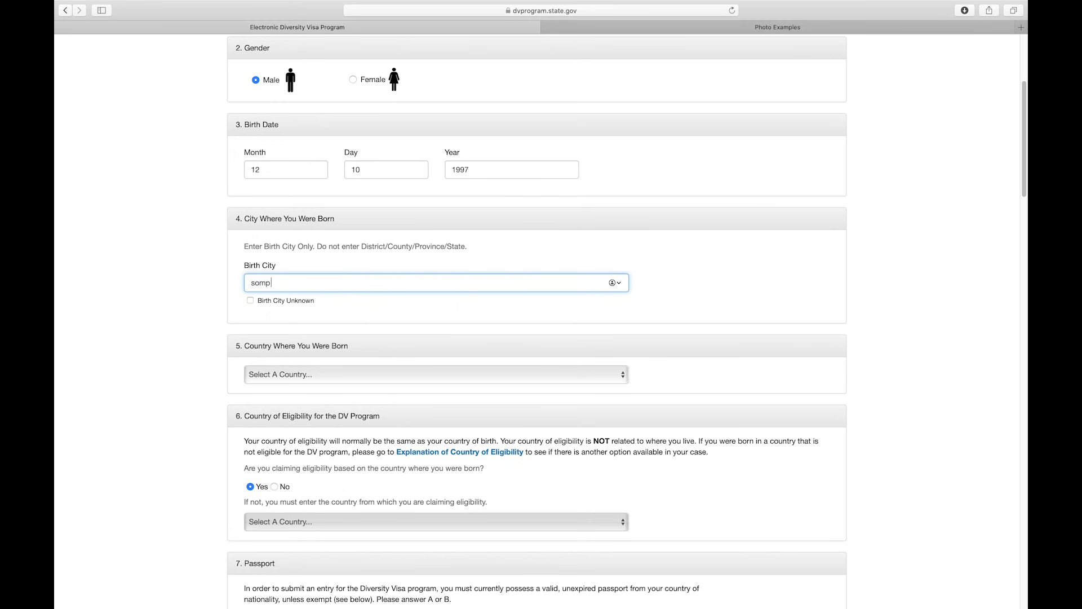
type("ovlun")
left_click_drag(235, 345, 319, 351)
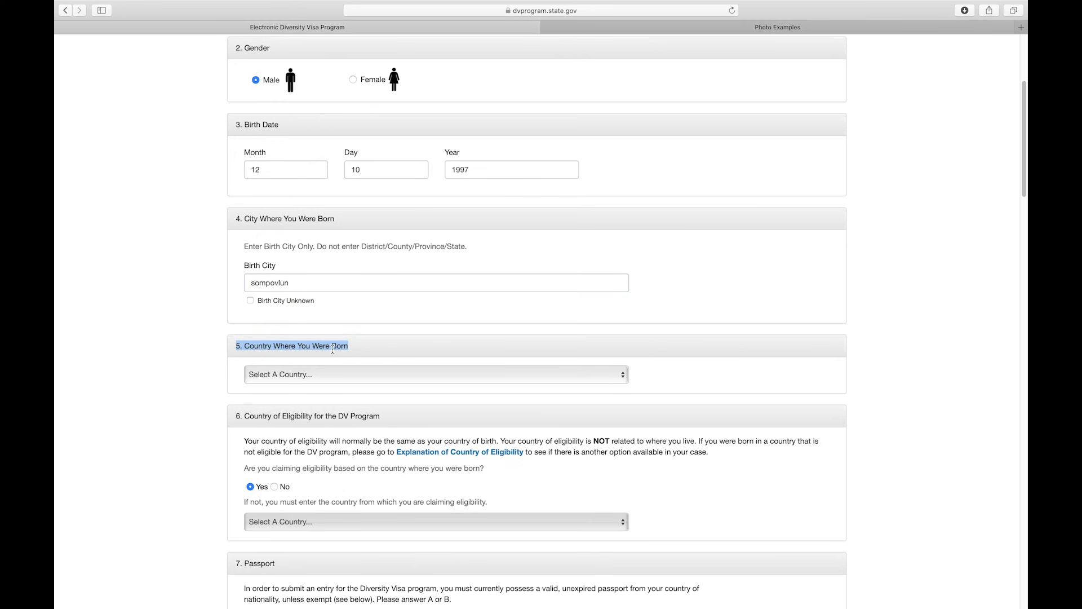
left_click(320, 374)
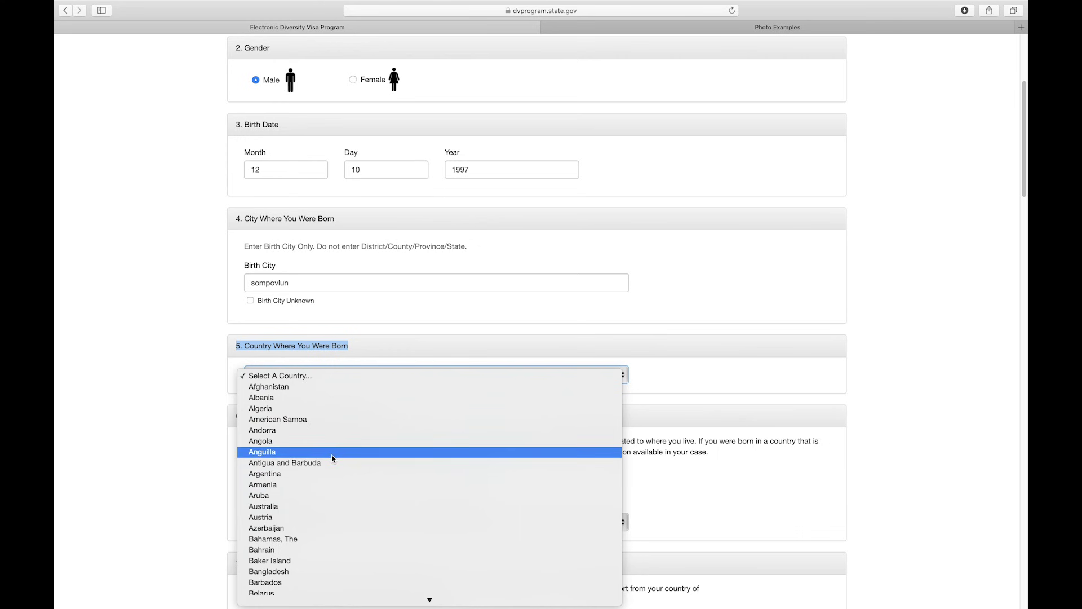
scroll(332, 460, "down", 2)
scroll(333, 459, "down", 5)
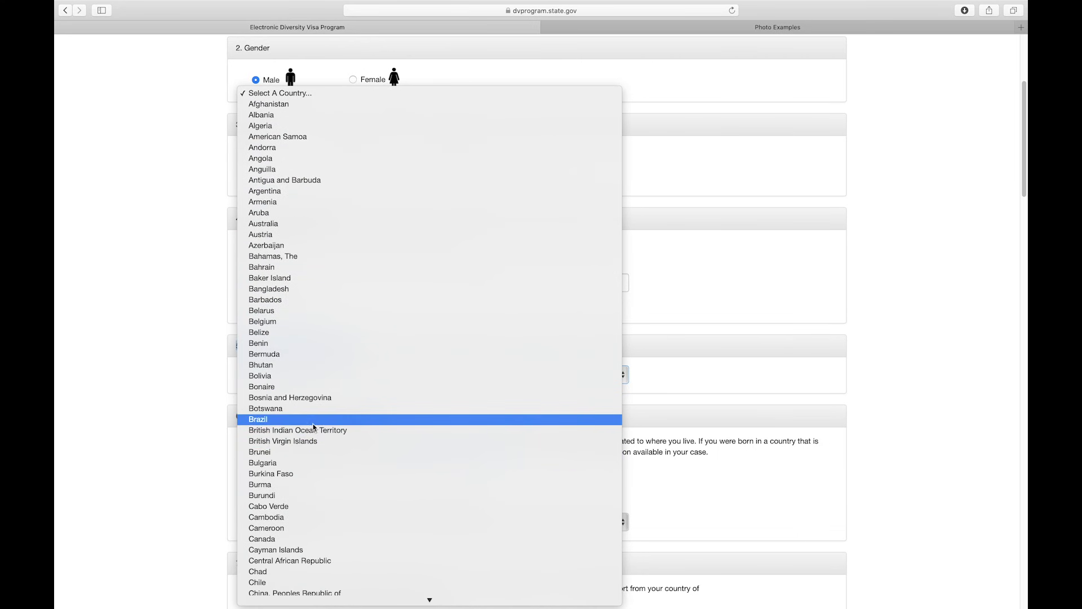
left_click(297, 441)
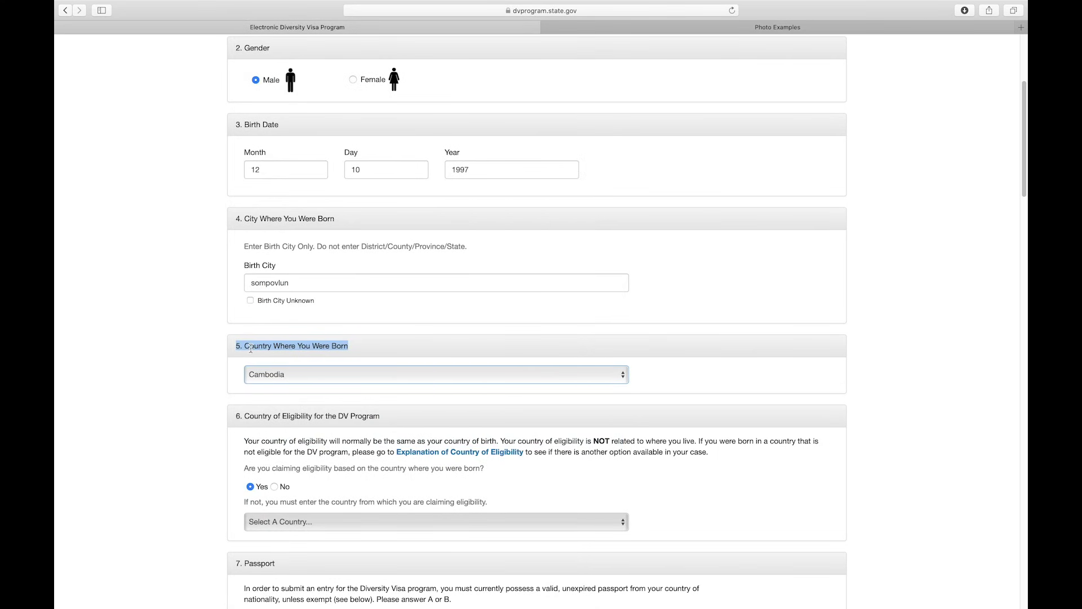
left_click(263, 411)
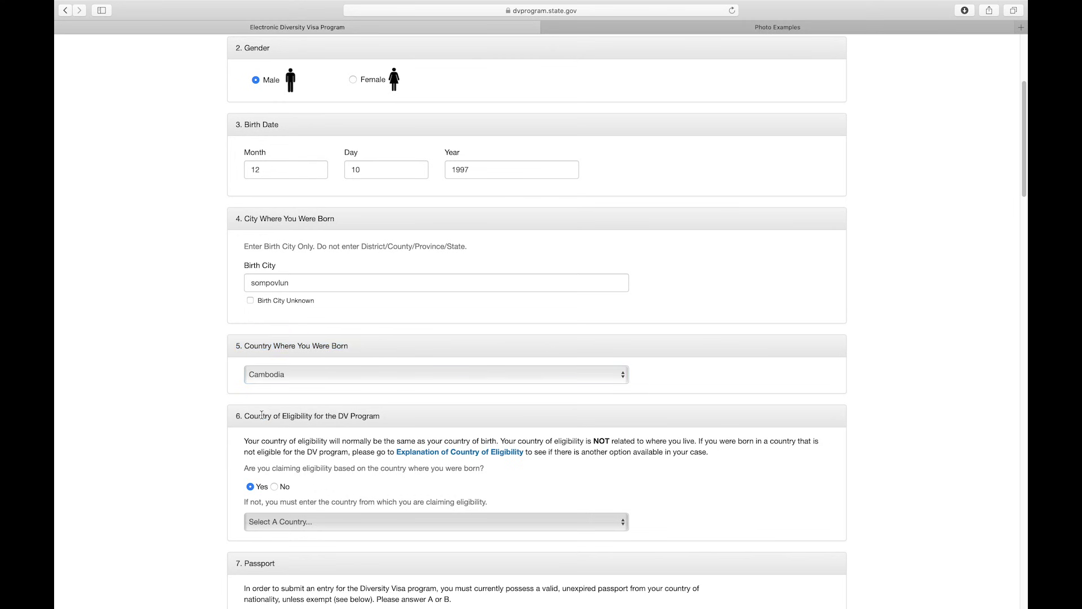
- Enter the last and first name on the passport, marking no middle name
left_click_drag(1024, 160, 1020, 213)
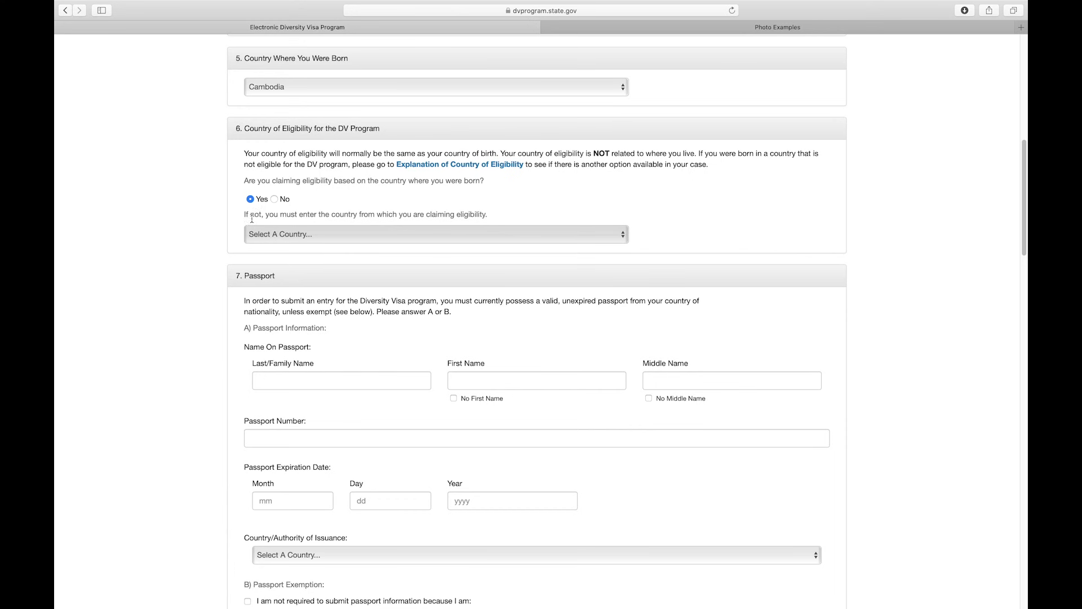
left_click(234, 278)
left_click_drag(234, 278, 289, 281)
left_click(289, 281)
left_click_drag(243, 347, 317, 350)
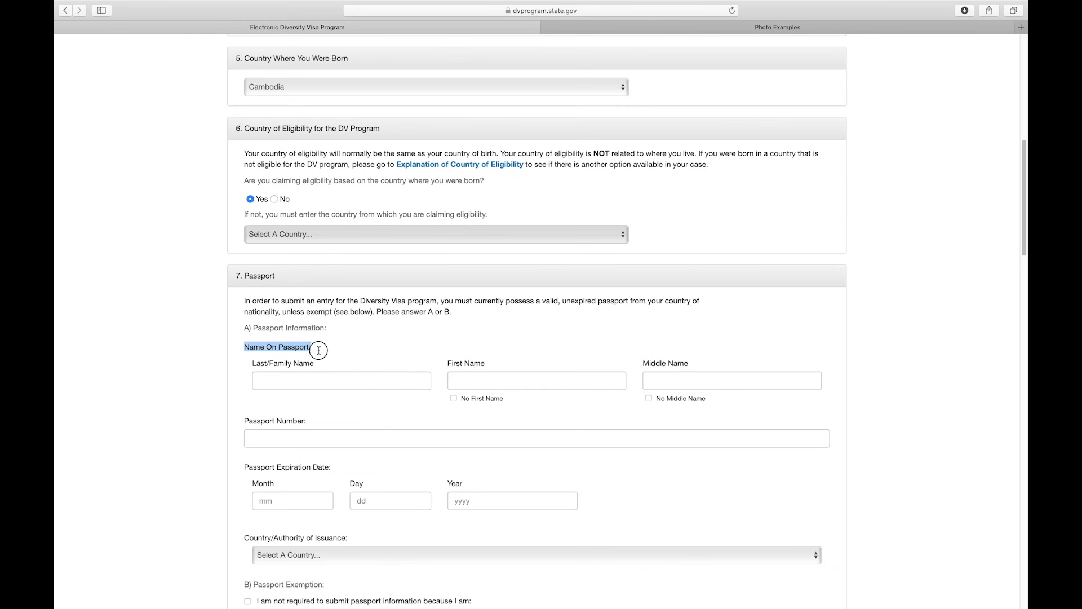
left_click(287, 383)
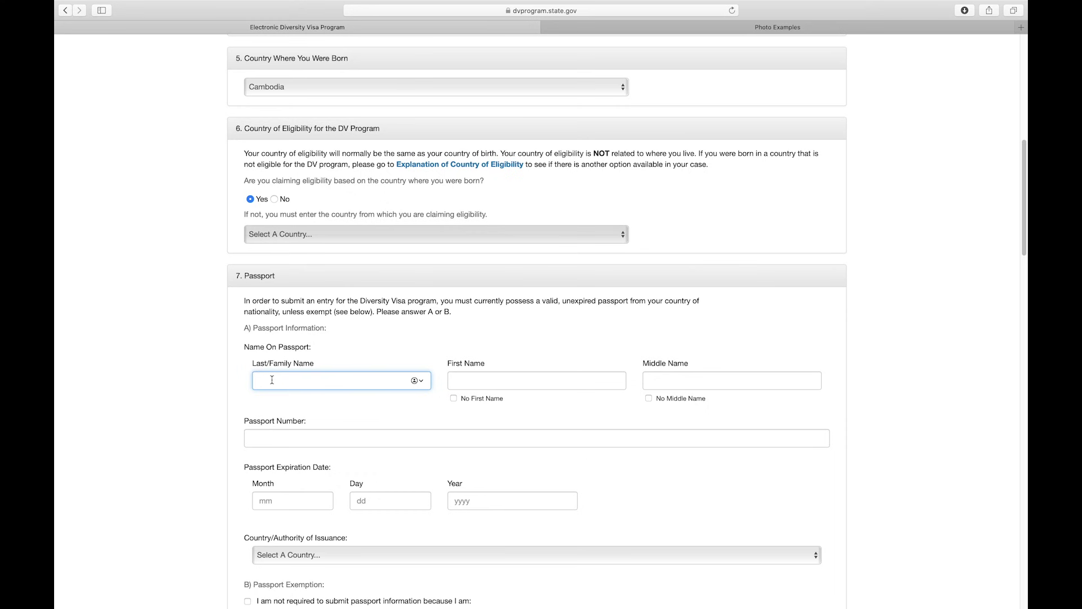
left_click(494, 381)
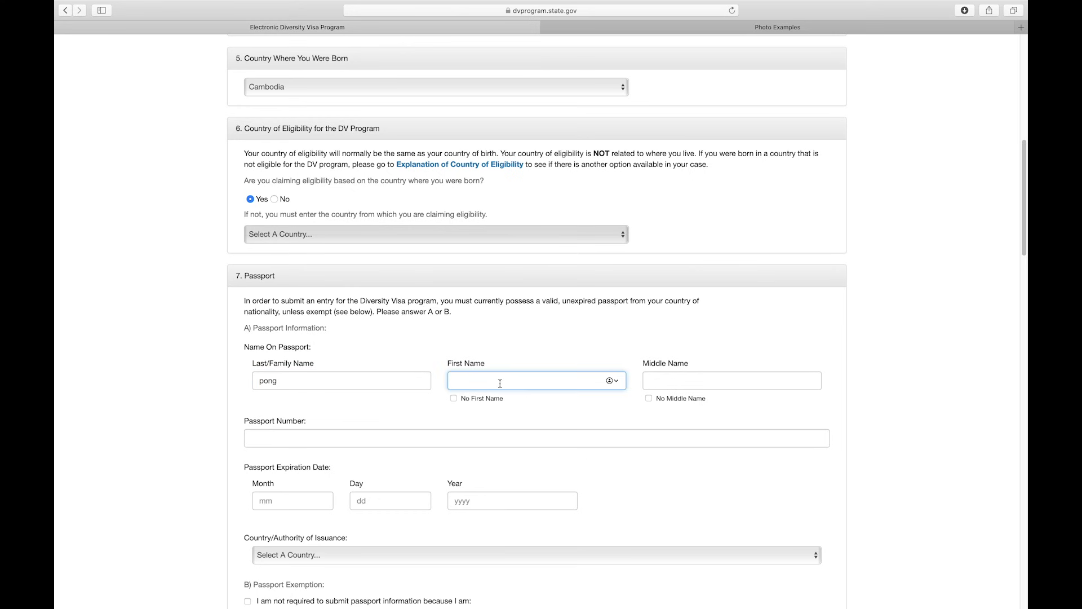
left_click(652, 376)
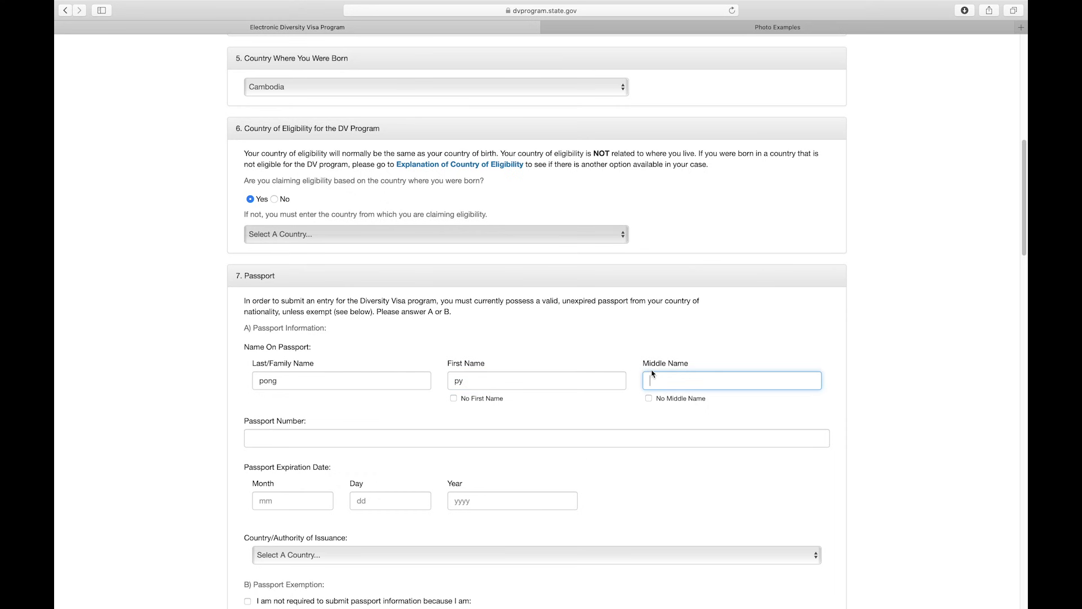
left_click(649, 399)
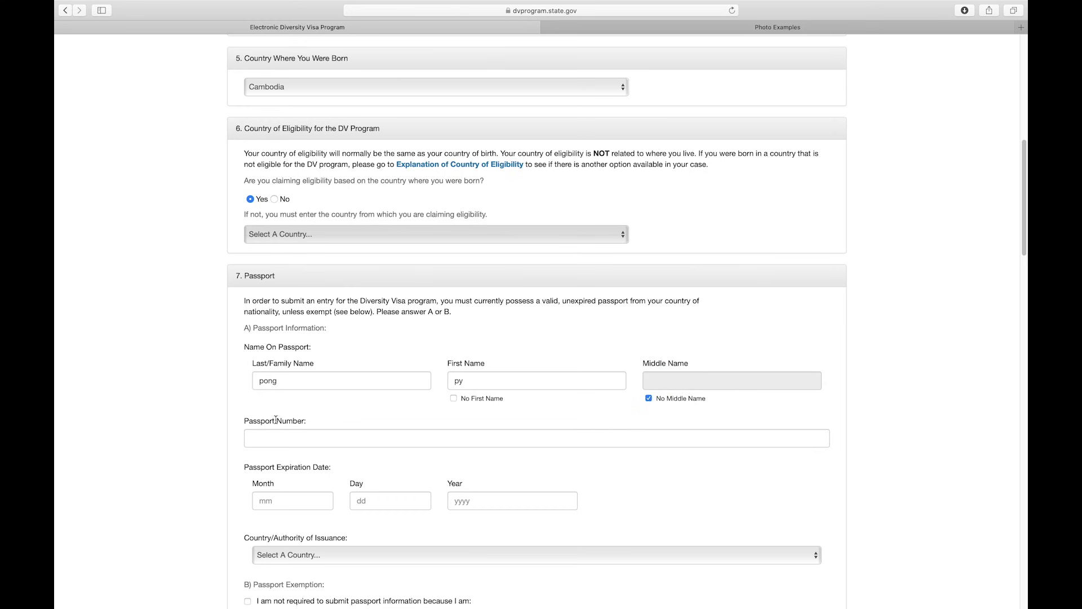
- Enter the passport number
left_click_drag(249, 421, 310, 427)
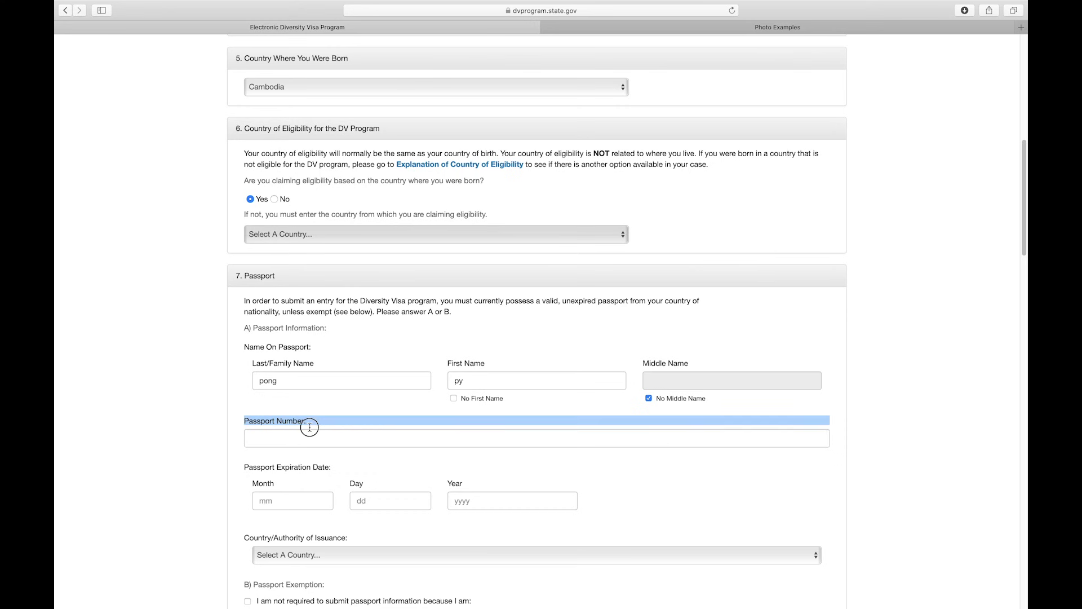
left_click(301, 438)
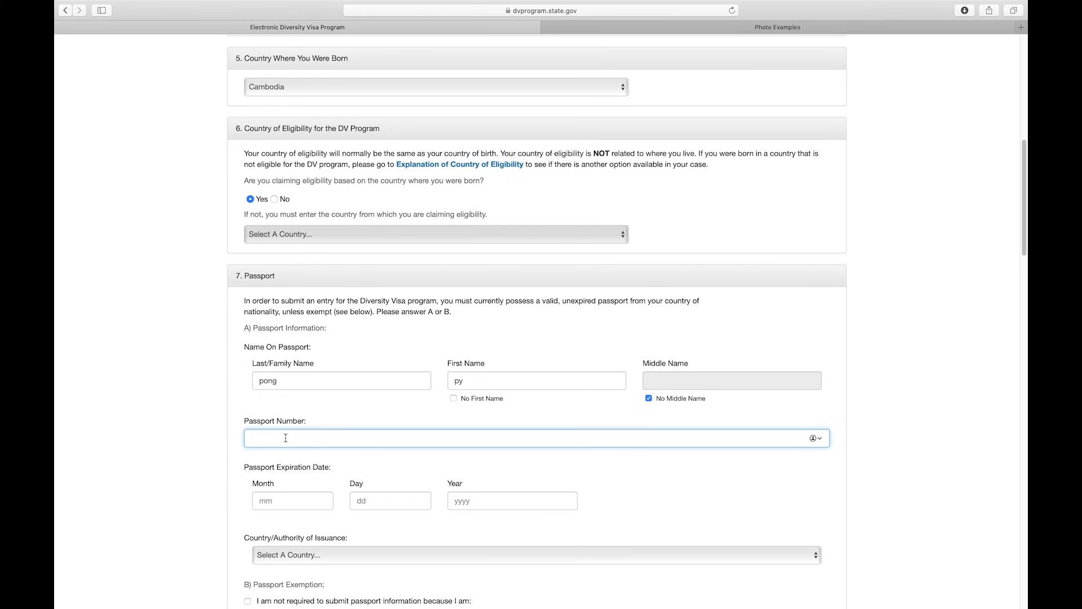
left_click_drag(316, 440, 232, 438)
left_click(321, 438)
left_click_drag(245, 467, 332, 467)
- Enter 7, 23 and 2021 as the passport expiration month, day and year
left_click(274, 498)
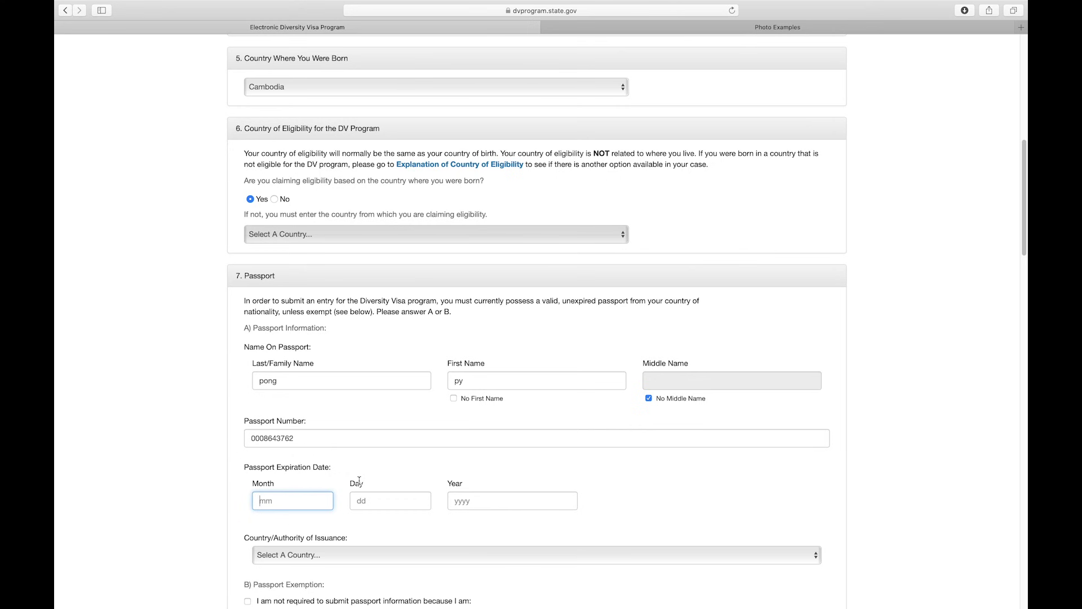
left_click(383, 501)
left_click(473, 499)
left_click(316, 501)
left_click(405, 499)
left_click(460, 498)
left_click(314, 503)
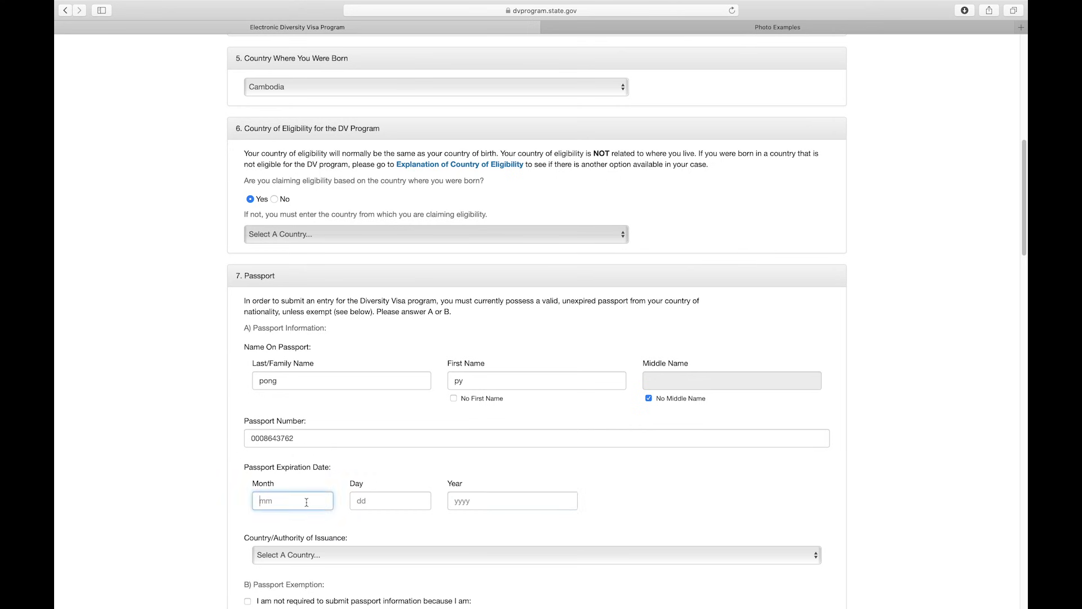
left_click(473, 501)
left_click(313, 501)
triple_click(247, 468)
left_click(304, 501)
type("7")
left_click(380, 503)
type("23")
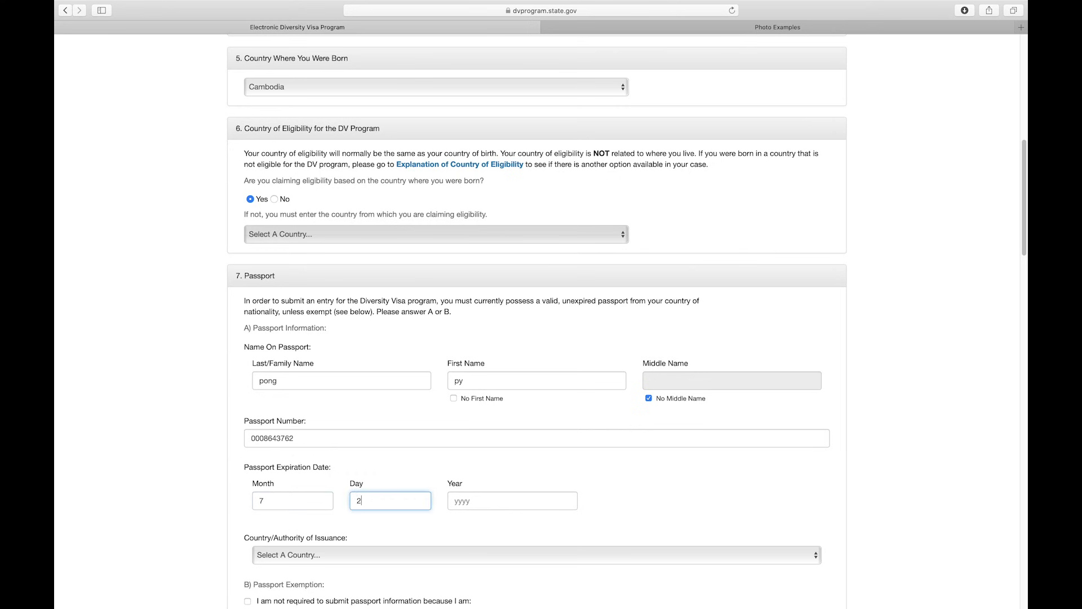
left_click(487, 502)
type("2021")
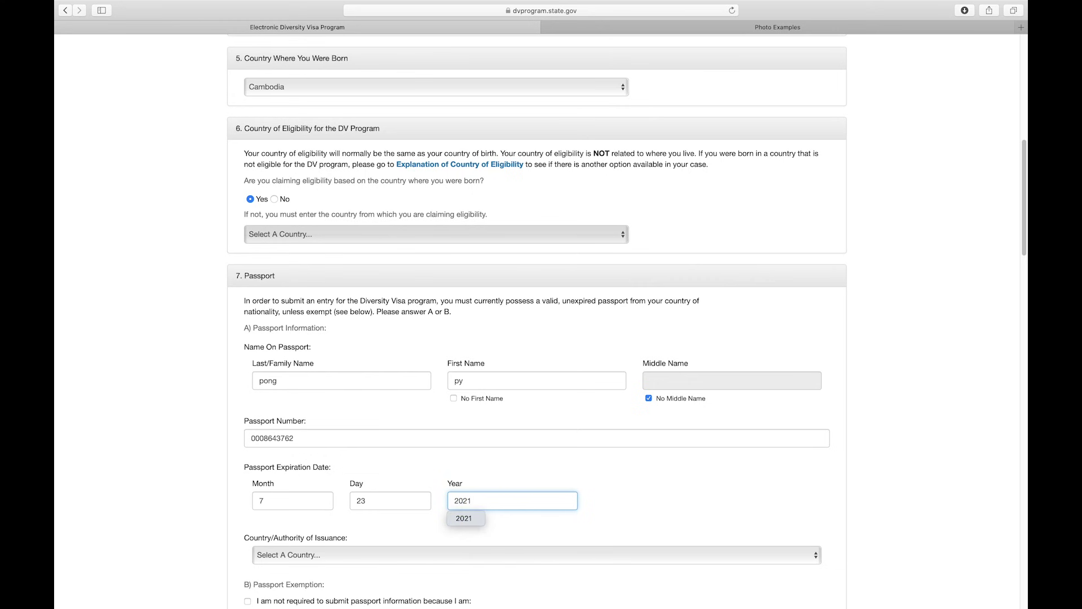
- Choose Cambodia as the passport's country of issuance
left_click_drag(1022, 187, 1006, 255)
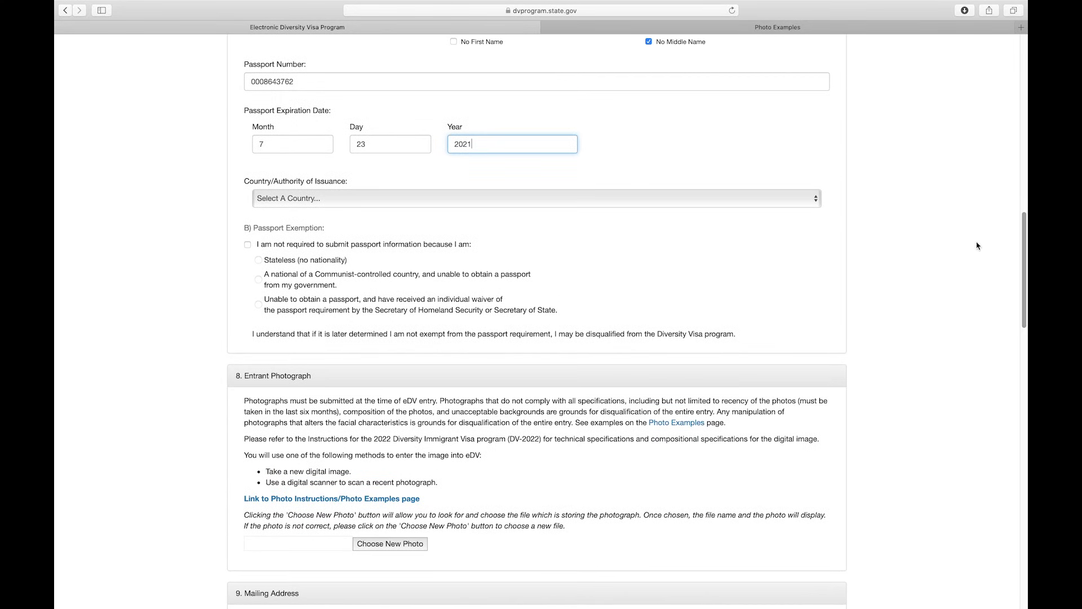
left_click(306, 201)
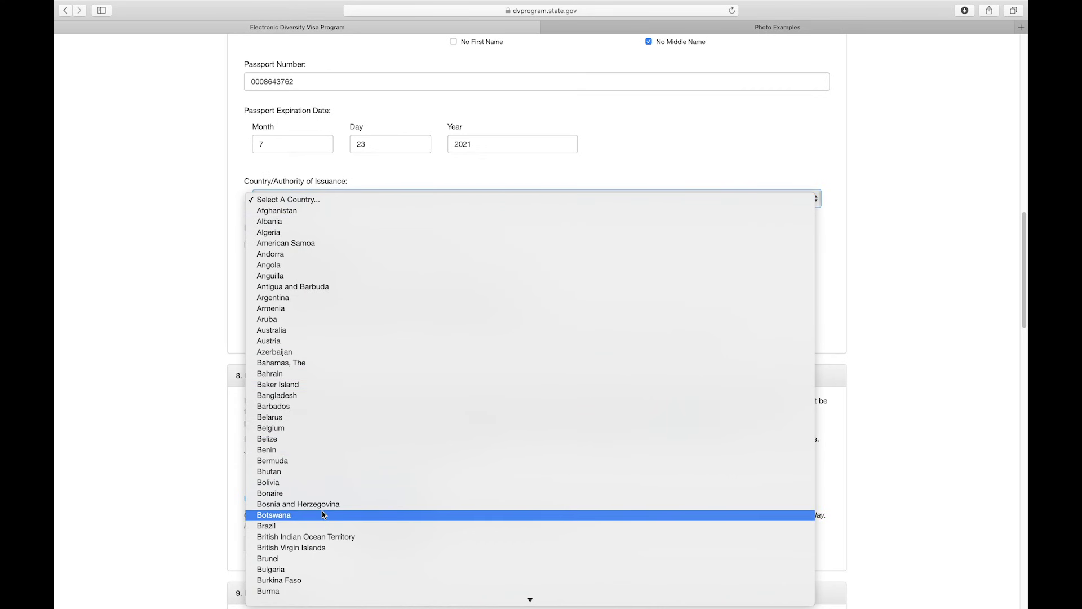
scroll(324, 515, "down", 5)
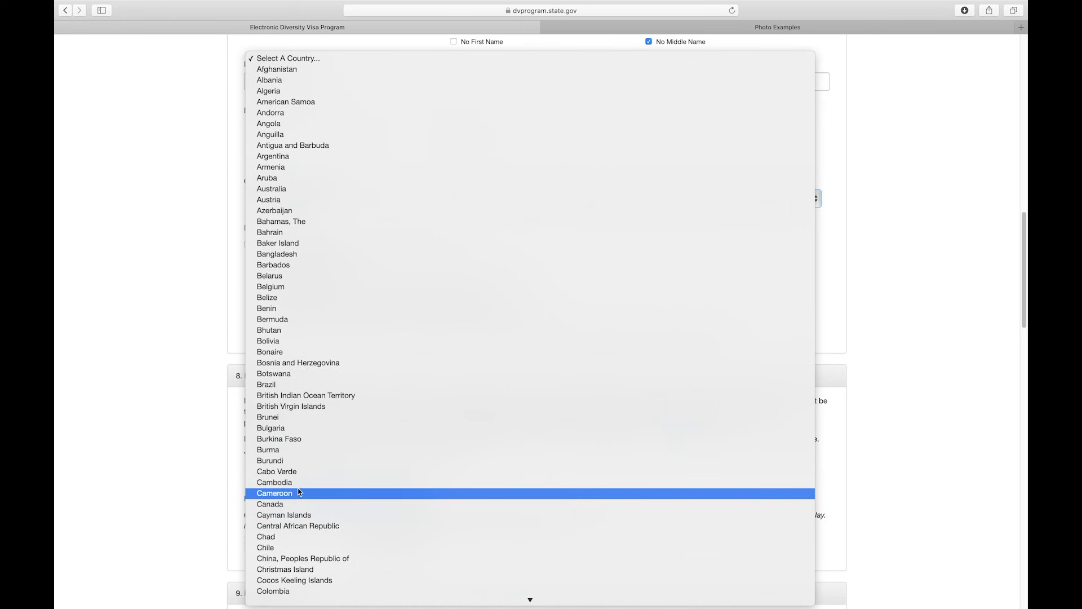
left_click(299, 483)
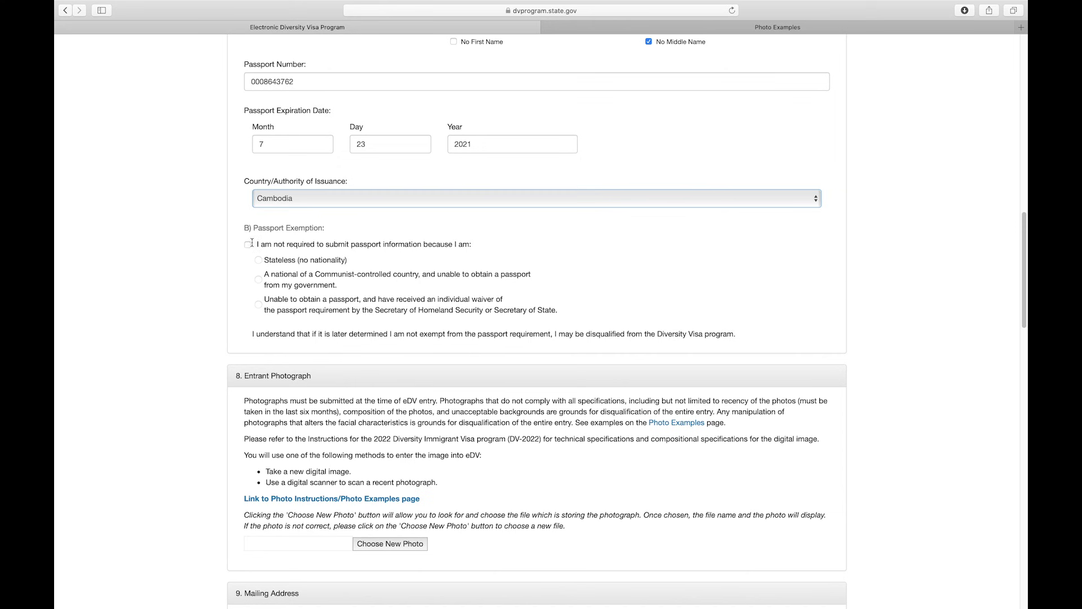
- Review the passport exemption options and scroll to the Entrant Photograph section
left_click_drag(252, 242, 398, 244)
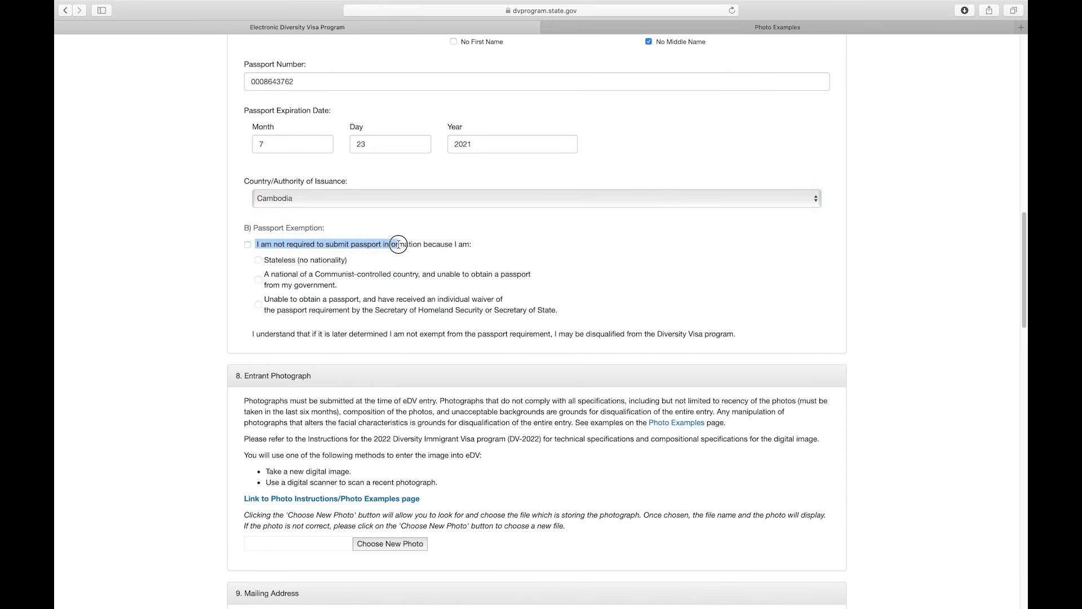
left_click(260, 243)
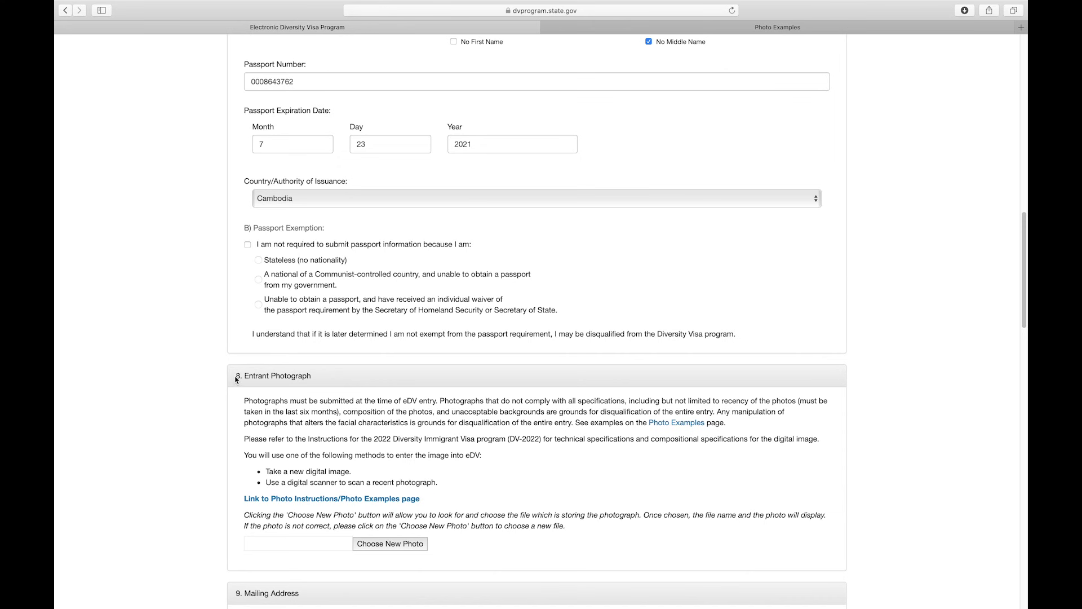
left_click_drag(236, 379, 311, 378)
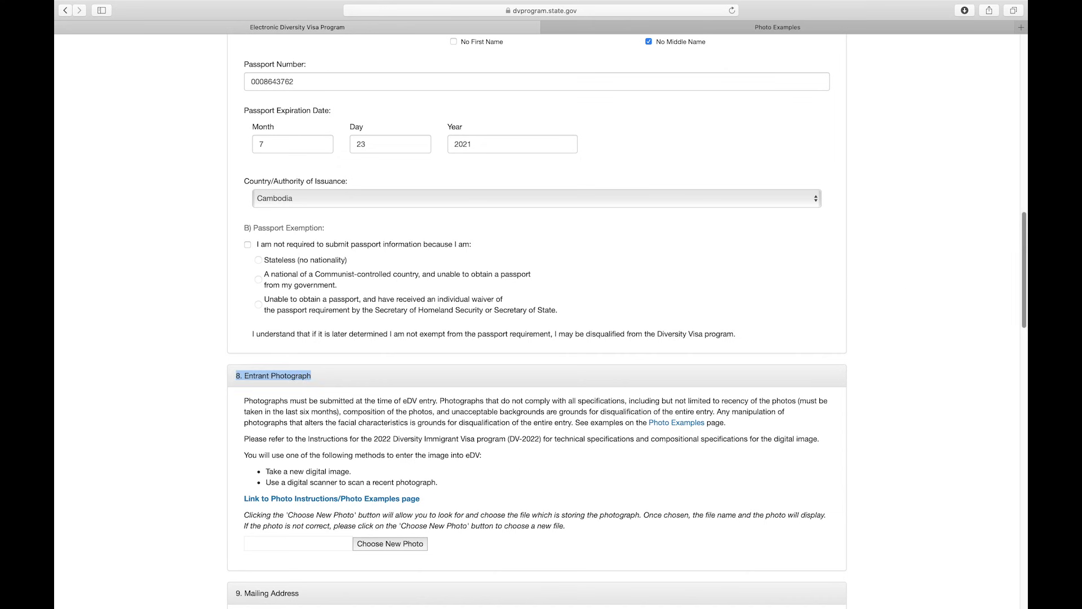
left_click_drag(1025, 252, 1024, 296)
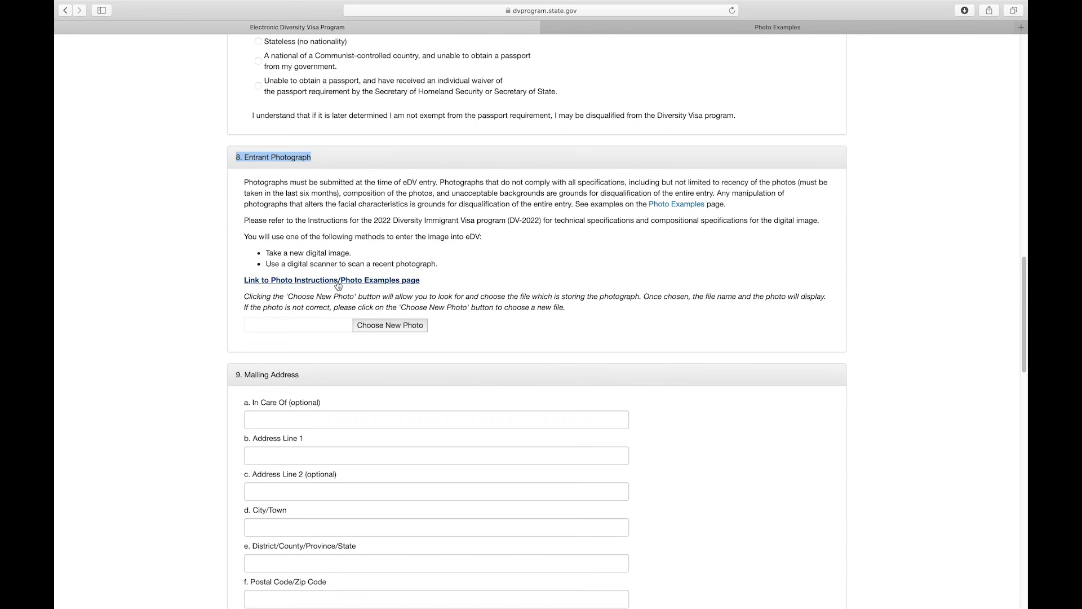
- Attach unnamed.jpg from Downloads as the entrant photo
left_click(416, 327)
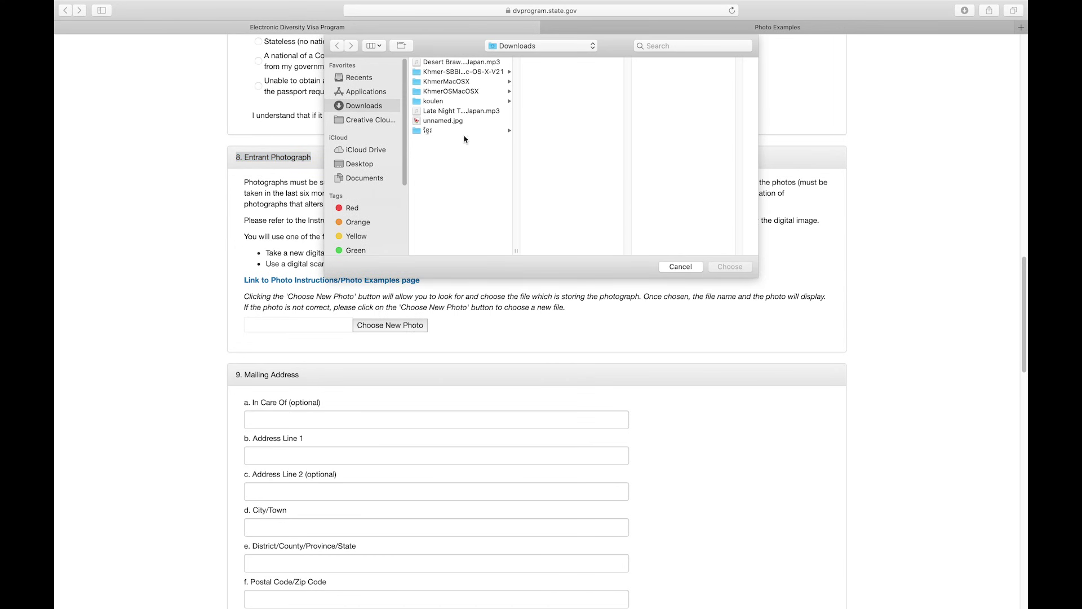
left_click(458, 122)
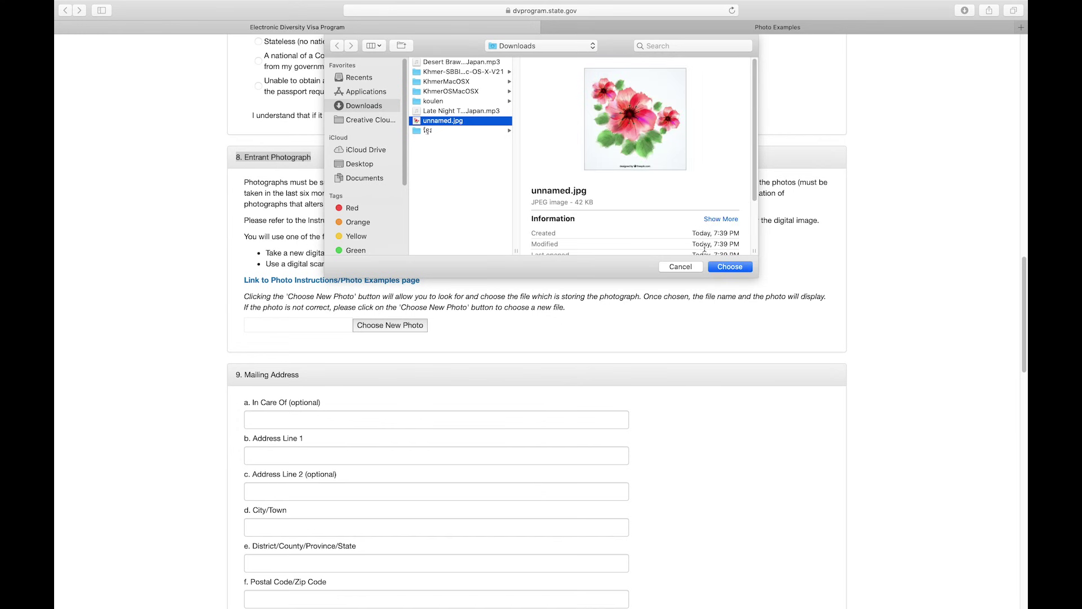
left_click(723, 267)
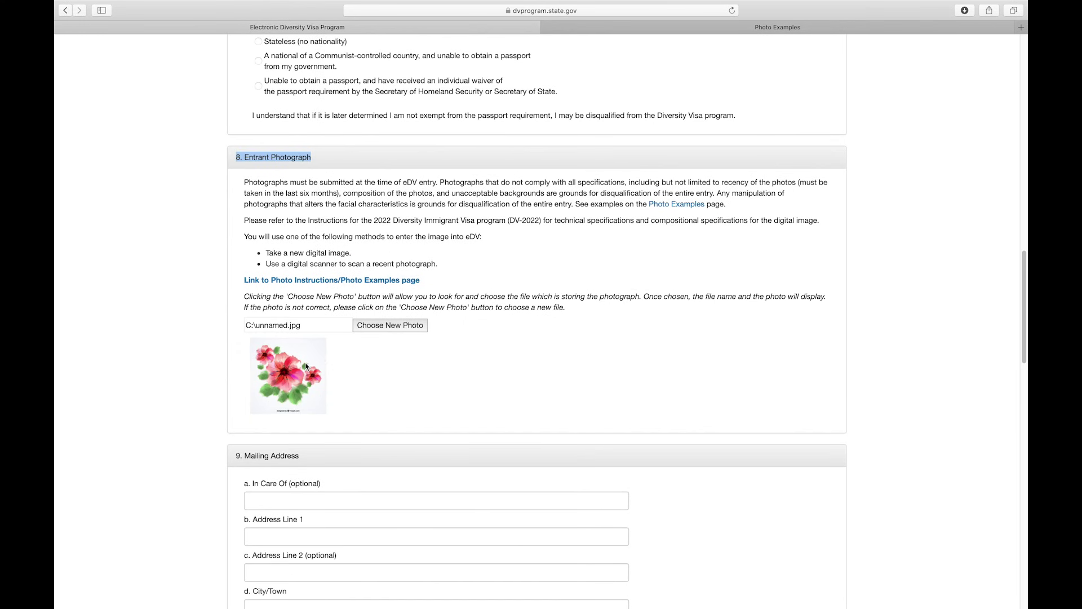
- Type the street line, town and province into Address Line 1, City/Town and District/Province
left_click_drag(1023, 274, 1017, 329)
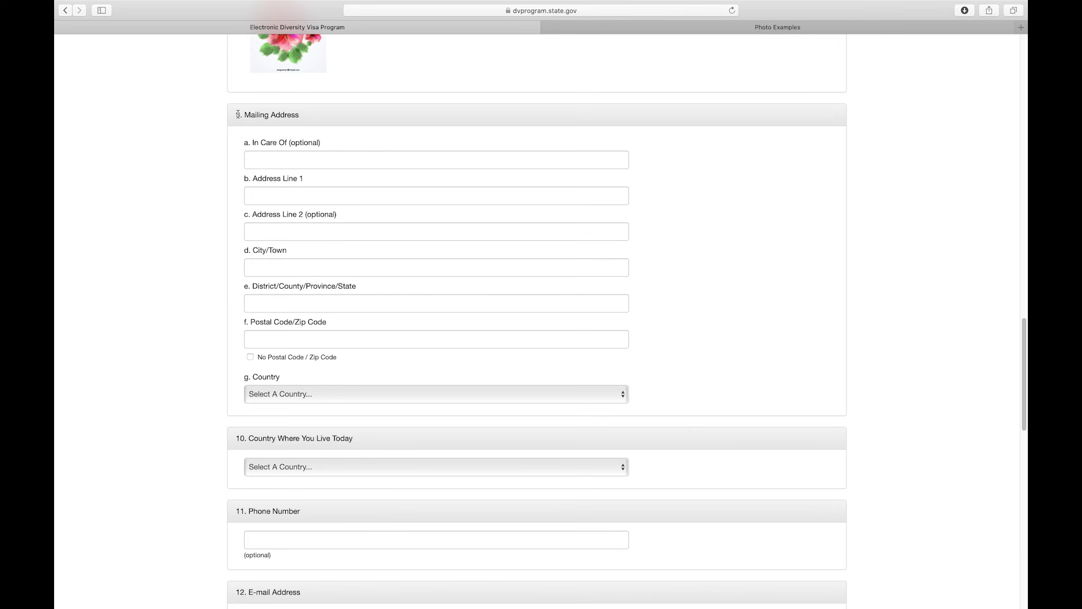
left_click_drag(237, 114, 329, 125)
left_click(283, 163)
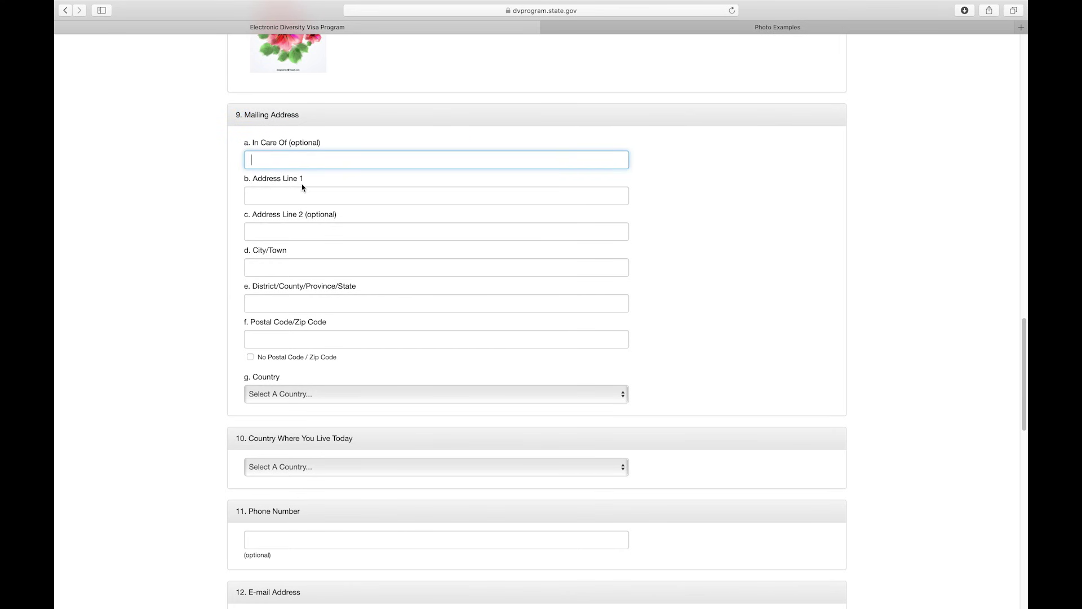
left_click(287, 195)
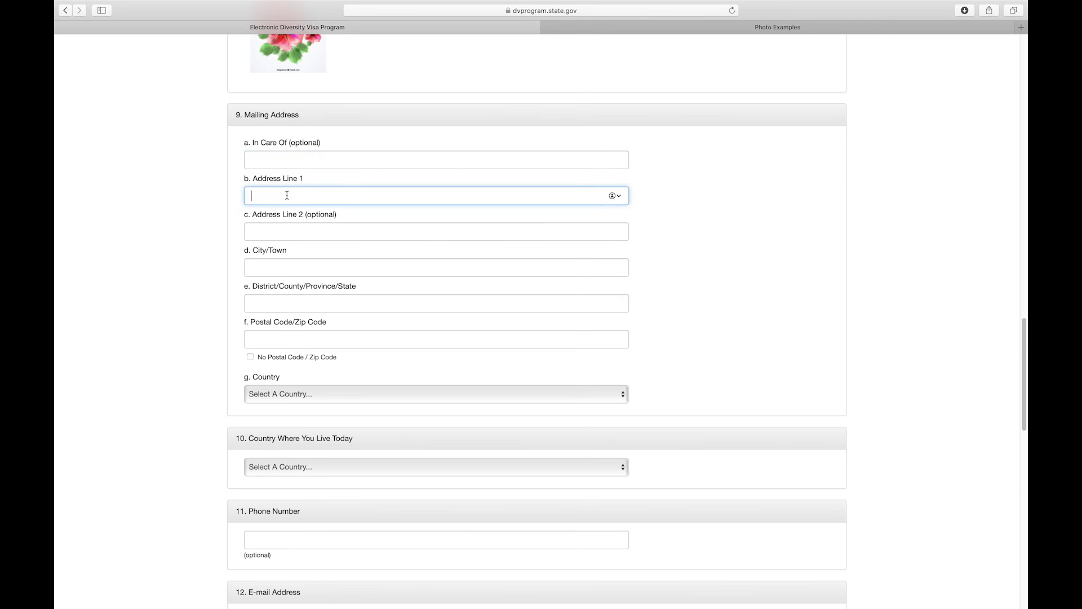
left_click(261, 266)
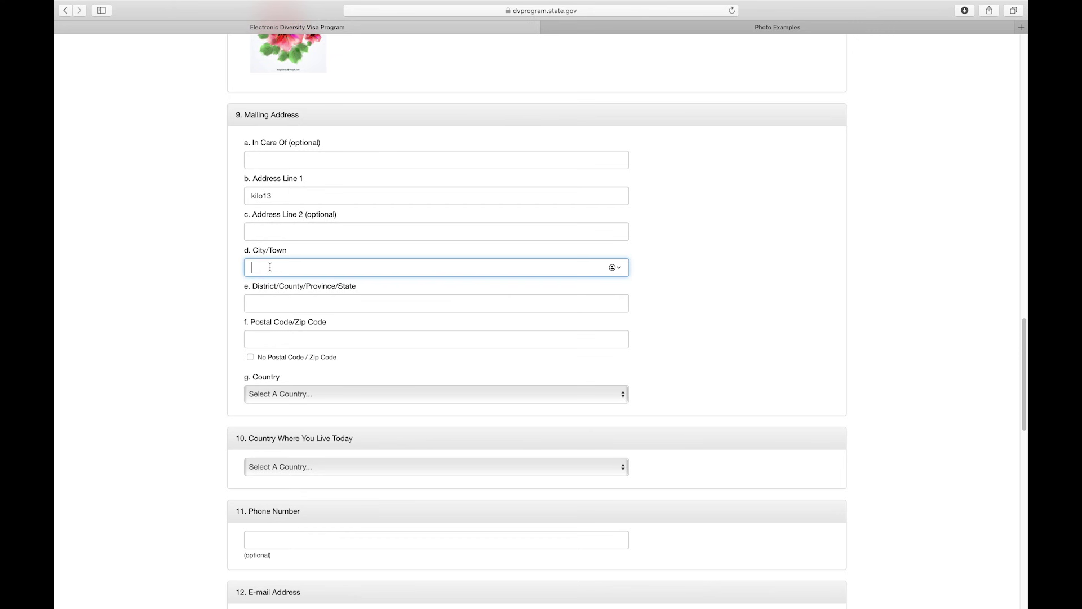
type("sompovlun")
left_click(263, 297)
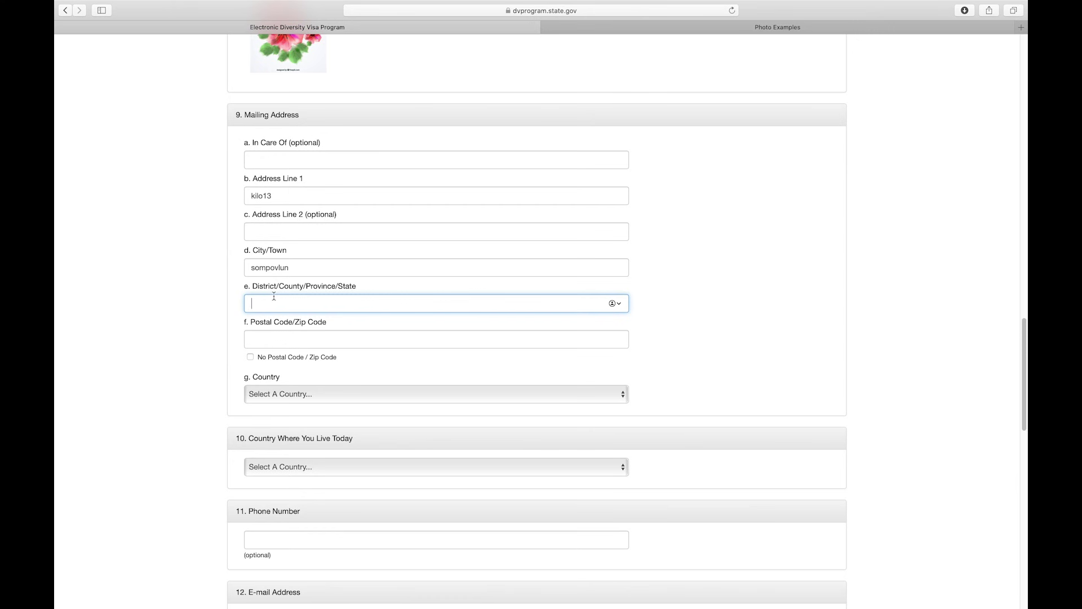
type("battambang province")
left_click_drag(248, 322, 333, 327)
left_click(332, 322)
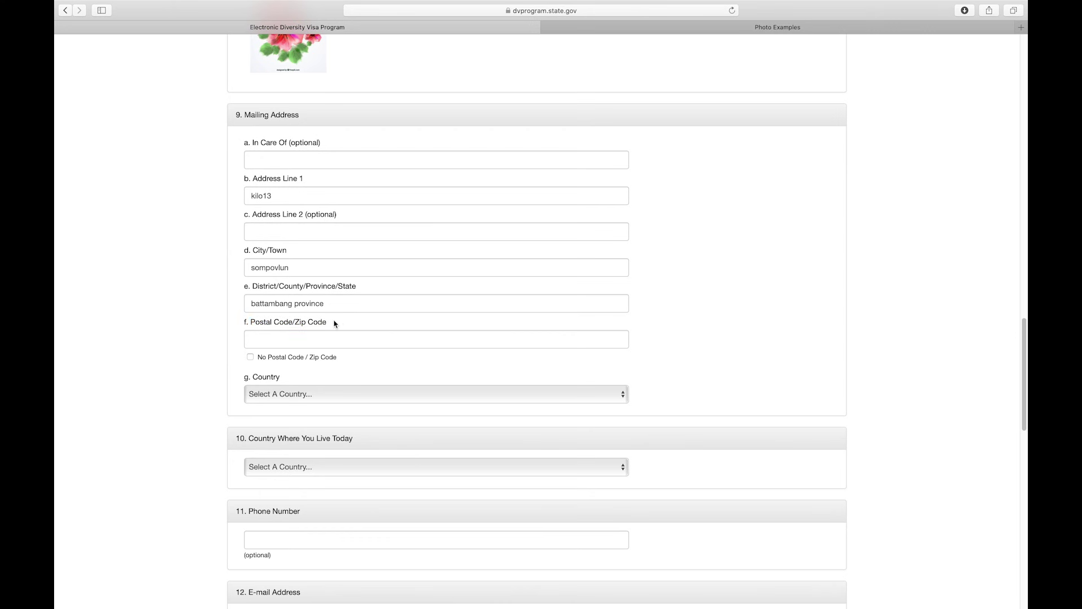
- Mark that there is no postal code and set the mailing-address country to Cambodia
left_click(266, 339)
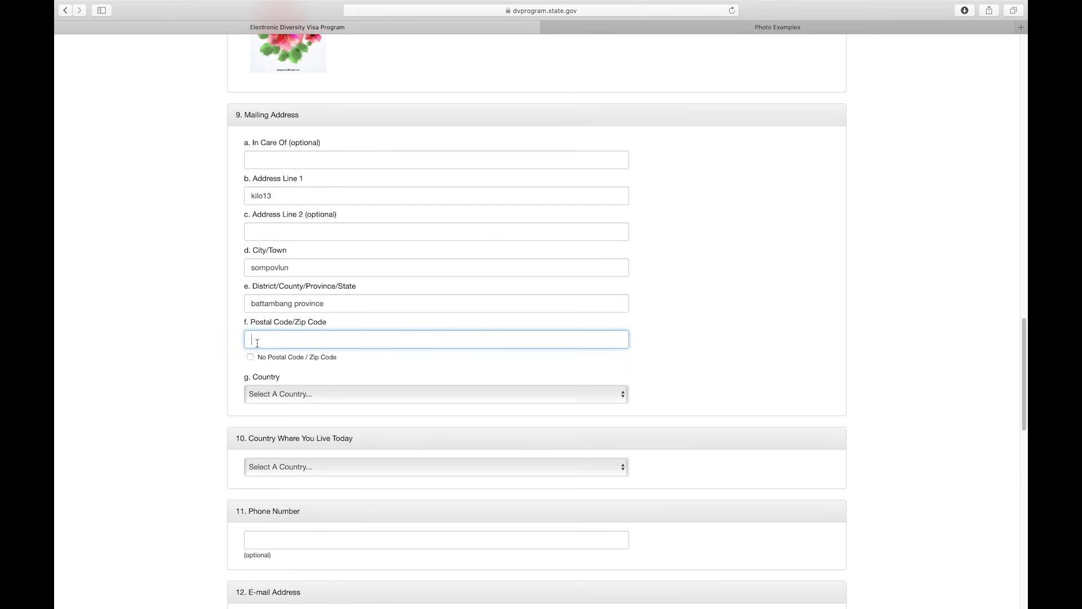
left_click(250, 357)
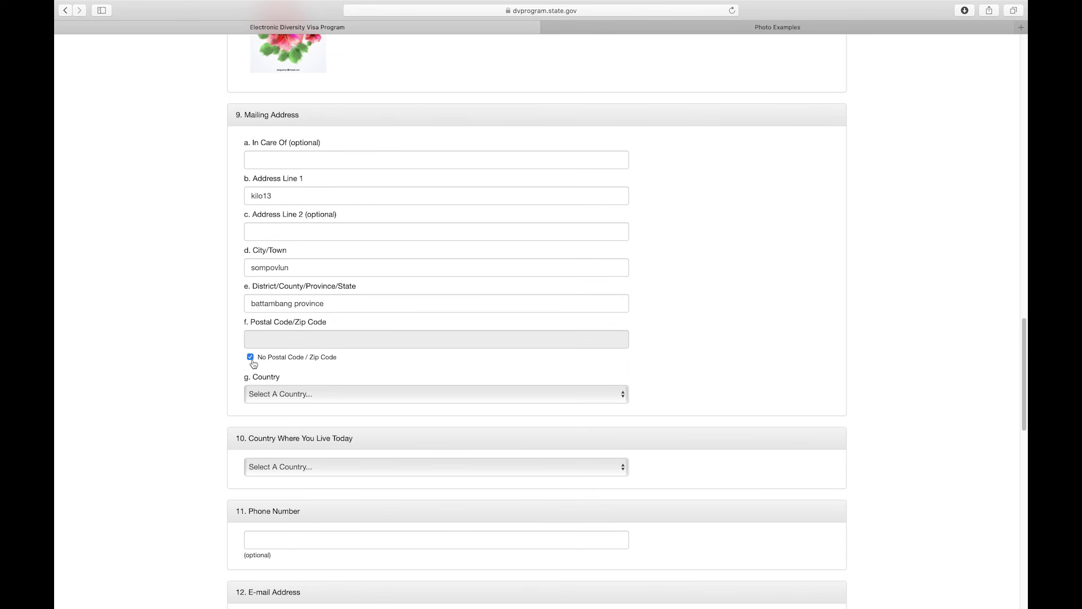
left_click(294, 394)
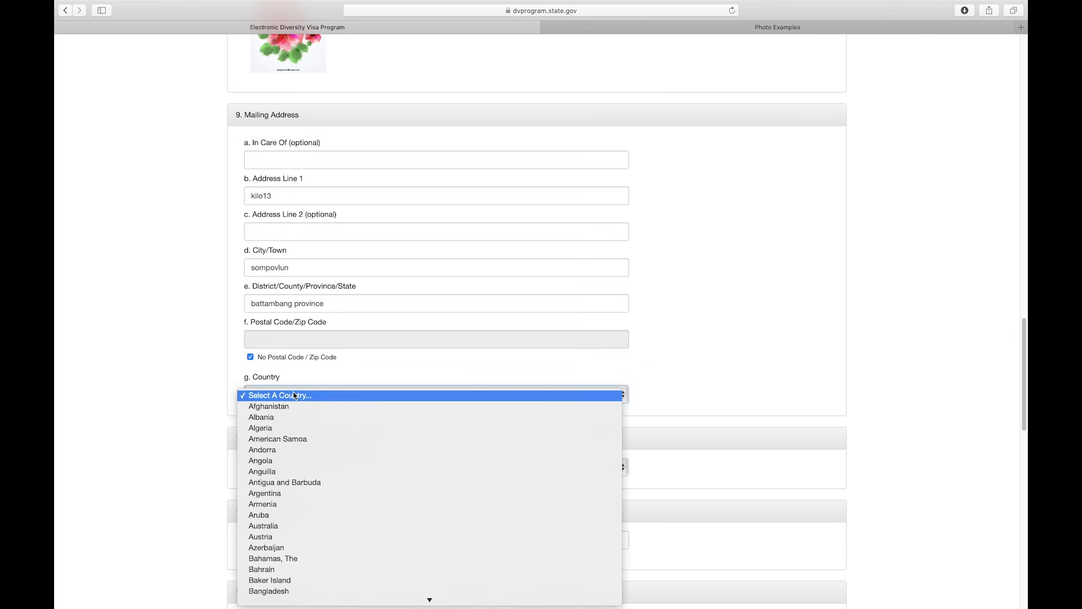
scroll(303, 503, "down", 3)
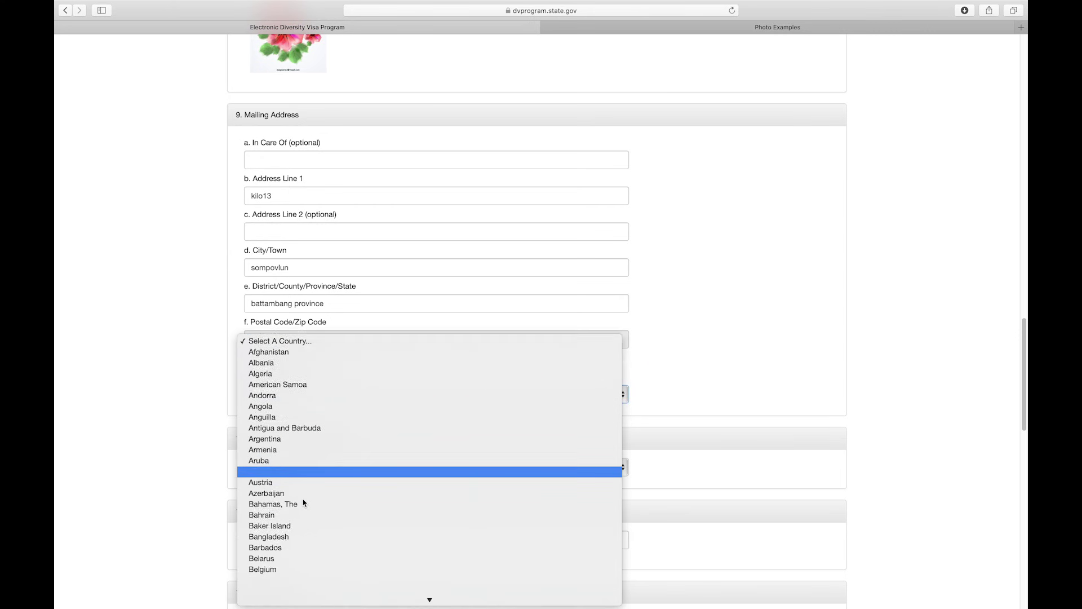
scroll(303, 500, "down", 10)
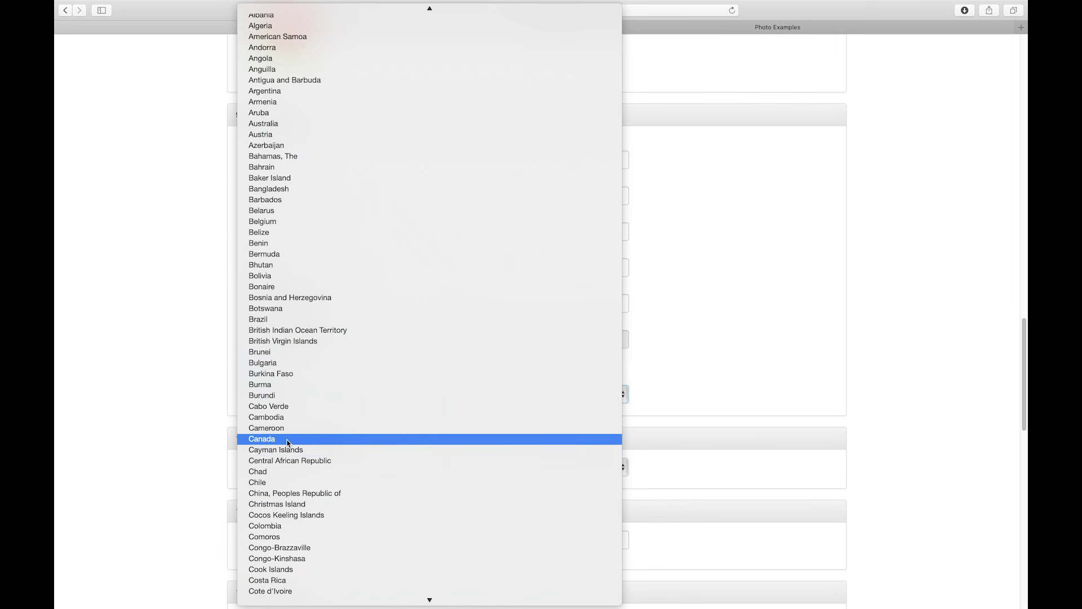
left_click(288, 419)
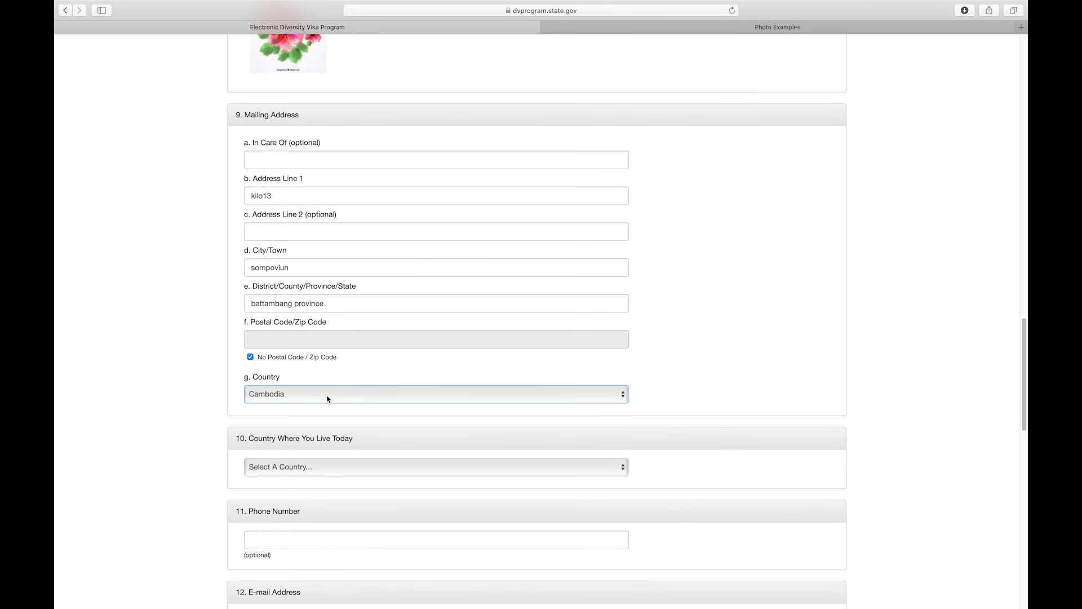
- Choose Cambodia under 'Country Where You Live Today'
left_click_drag(235, 442, 371, 442)
left_click(369, 441)
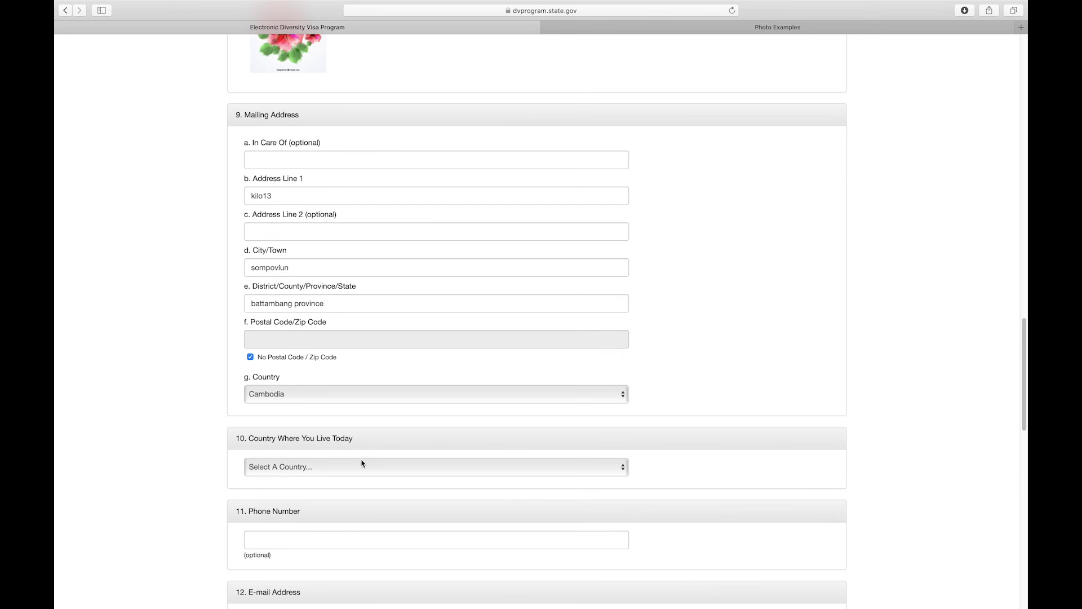
left_click(328, 472)
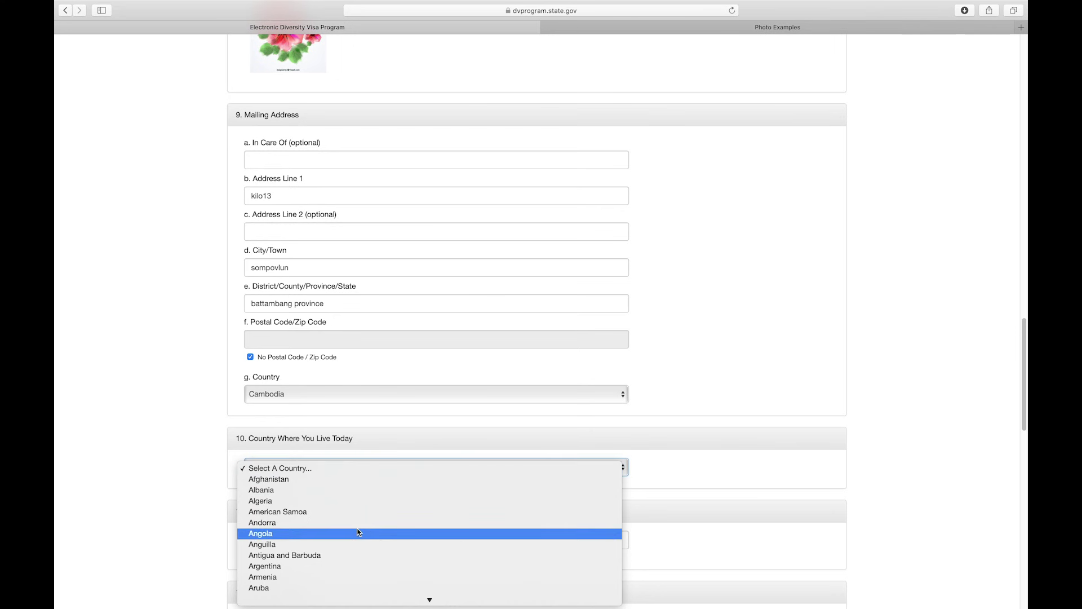
scroll(357, 532, "down", 10)
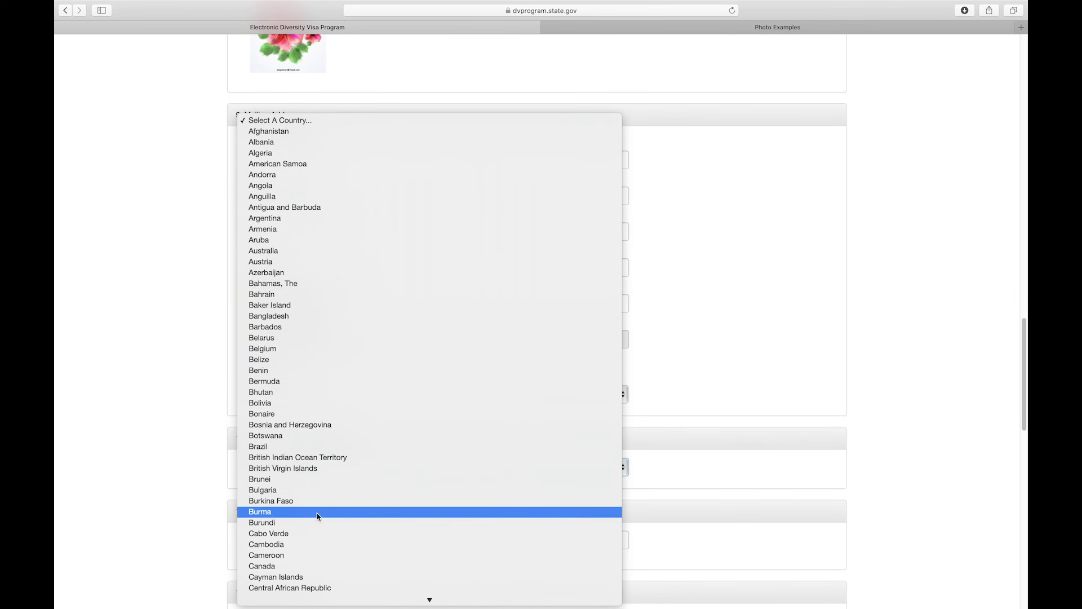
scroll(324, 527, "down", 1)
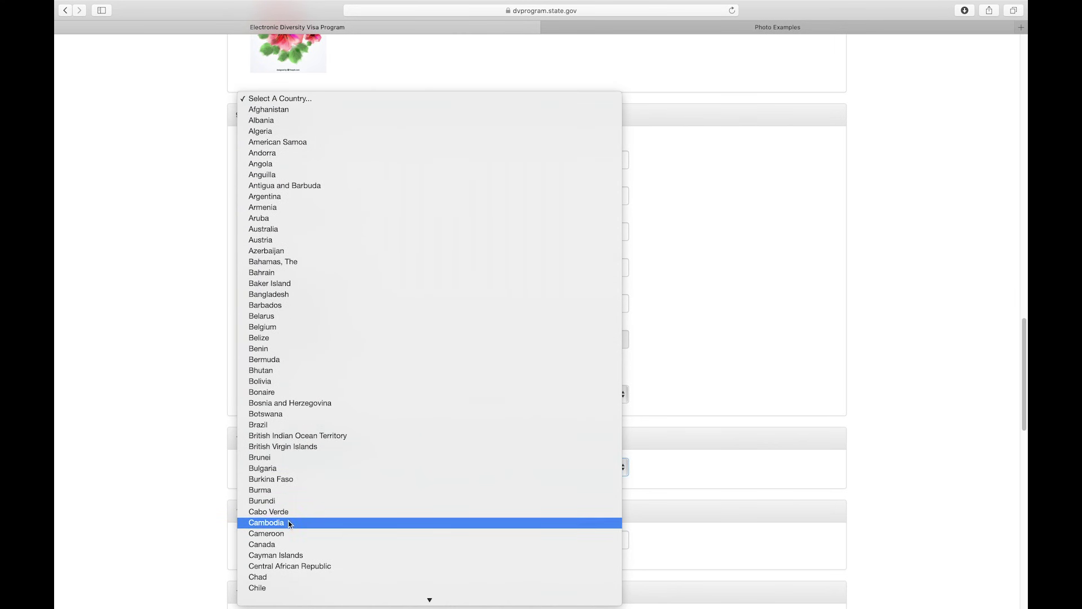
left_click(288, 522)
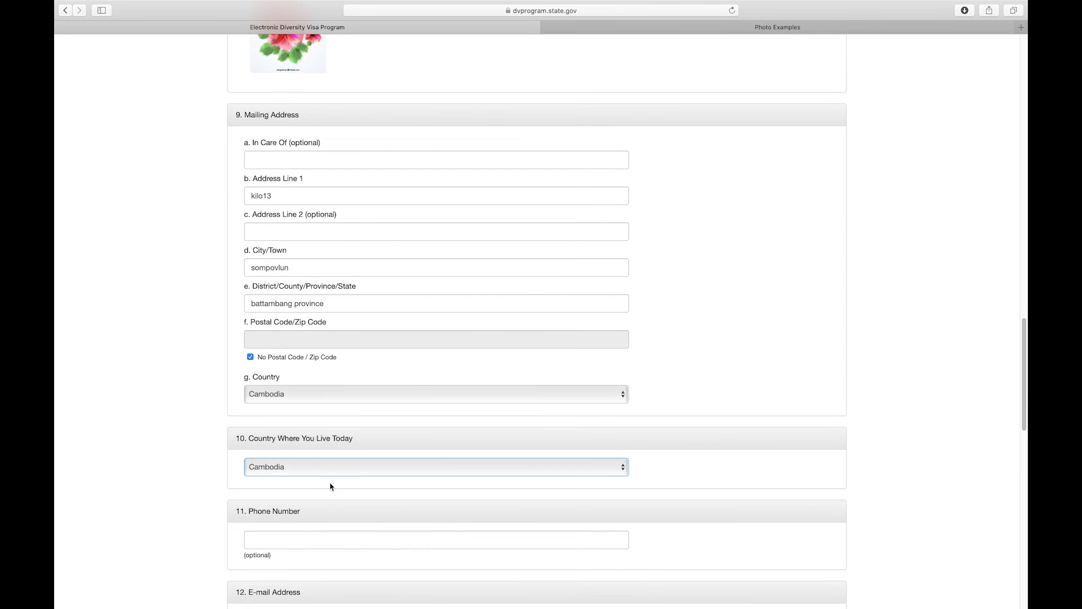
- Enter the entrant's phone number in the Phone Number field
scroll(320, 495, "down", 3)
left_click(272, 477)
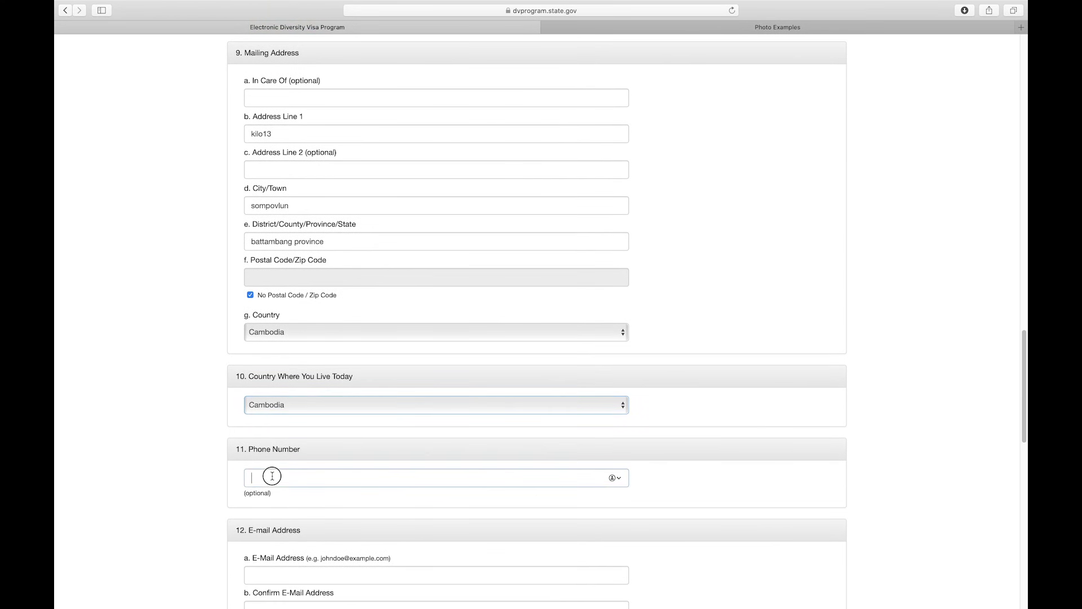
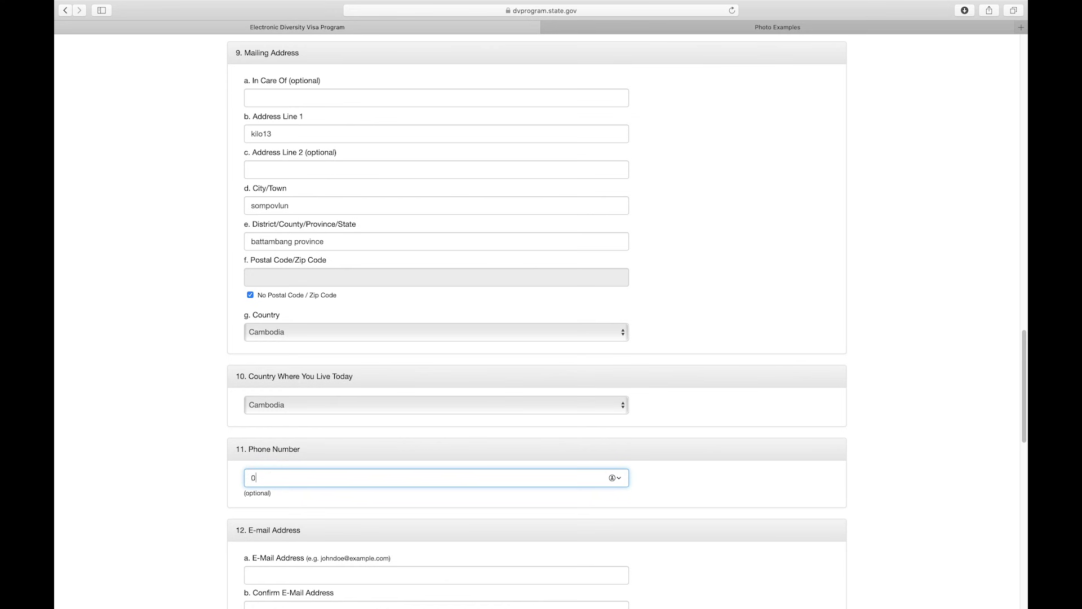
scroll(363, 501, "down", 2)
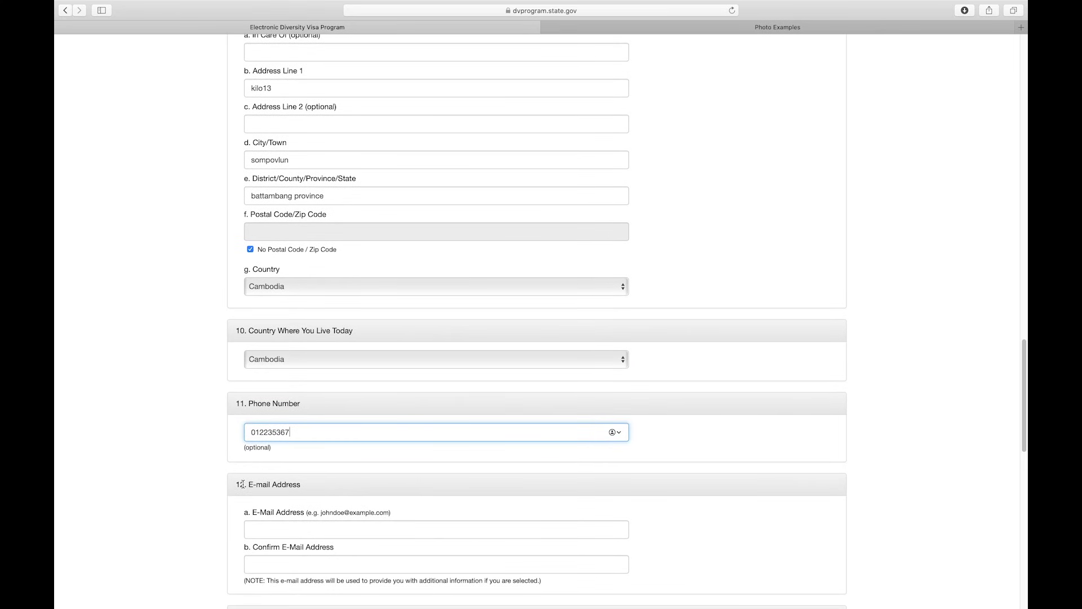
left_click_drag(237, 484, 350, 498)
scroll(353, 499, "down", 2)
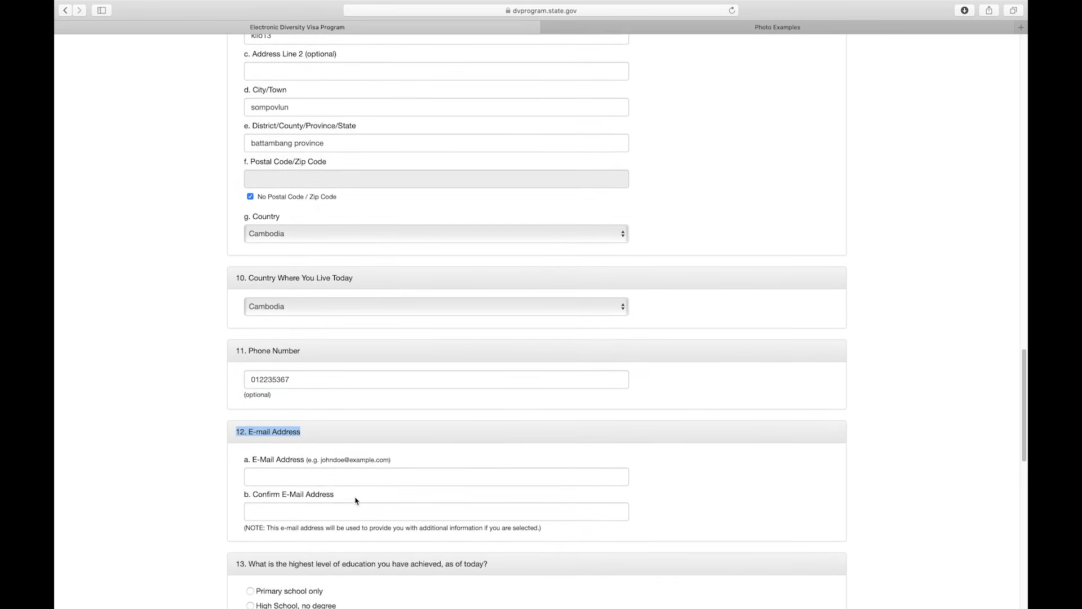
scroll(356, 501, "down", 5)
- Fill in the entrant's e-mail address and retype it in Confirm E-Mail Address
left_click(277, 349)
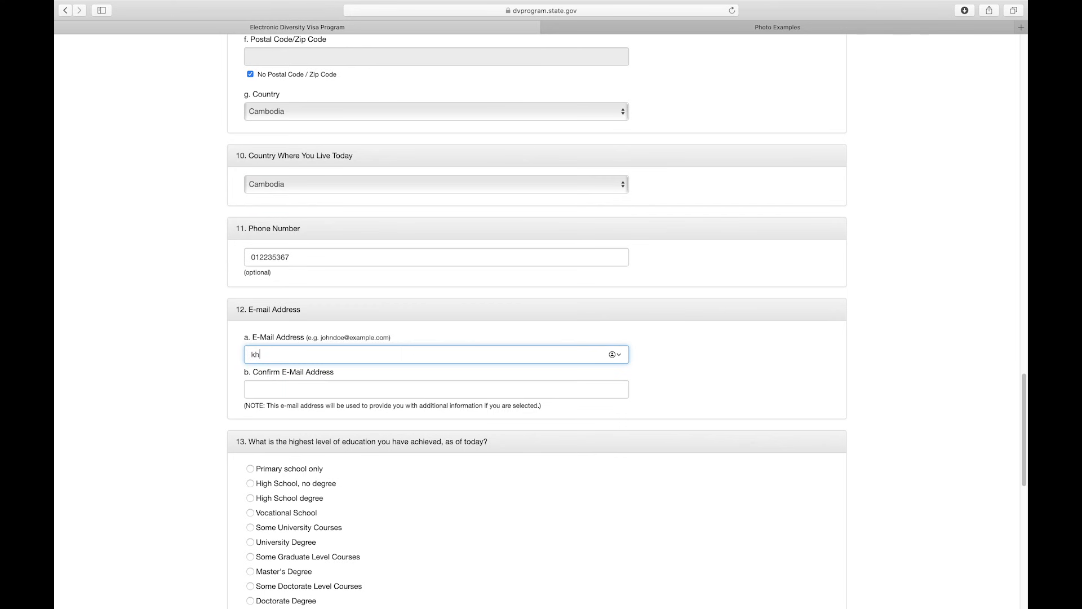
left_click(260, 388)
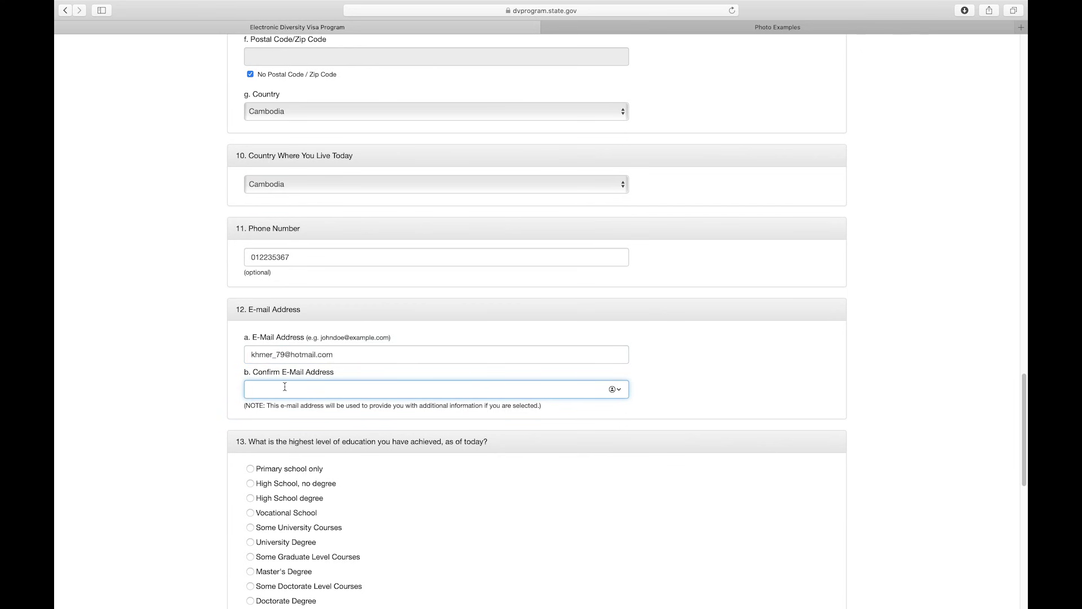
left_click_drag(240, 441, 397, 454)
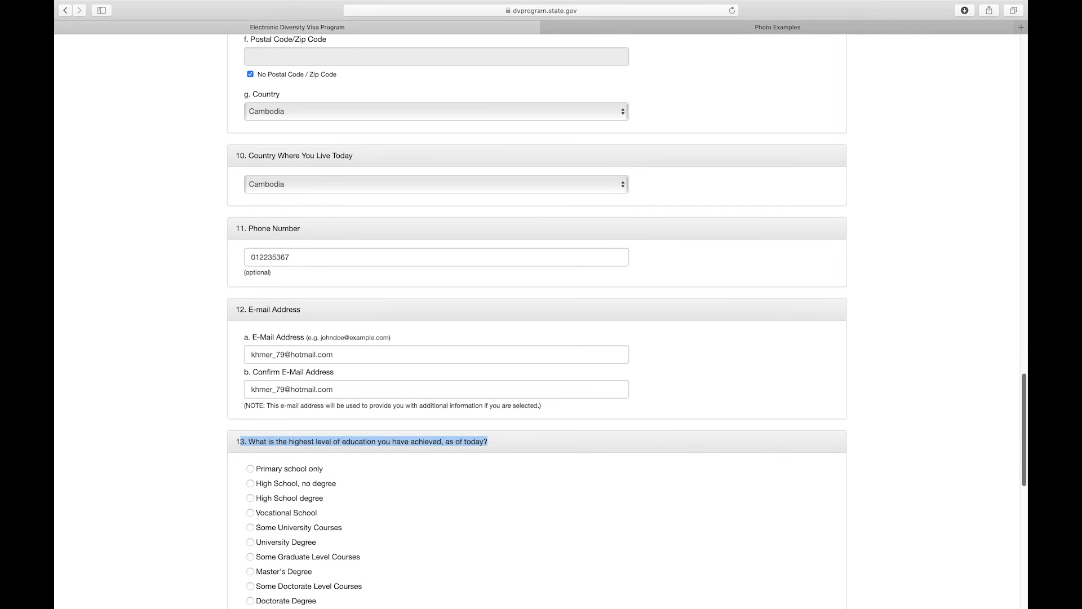
- Select 'High School degree' for question 13 and review the diploma requirement paragraph
left_click_drag(1023, 385, 1024, 437)
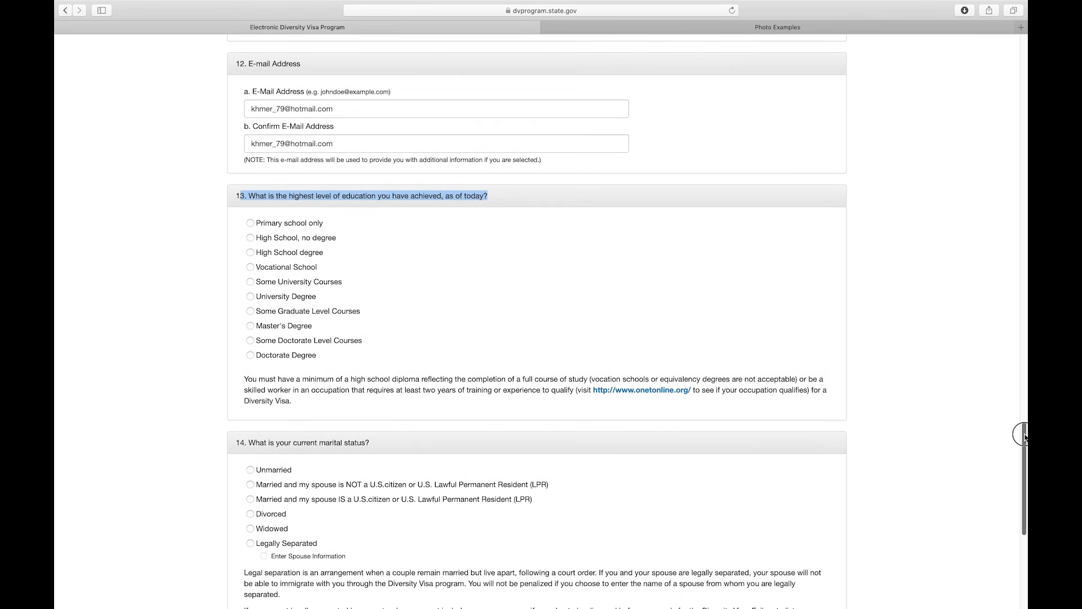
left_click(394, 198)
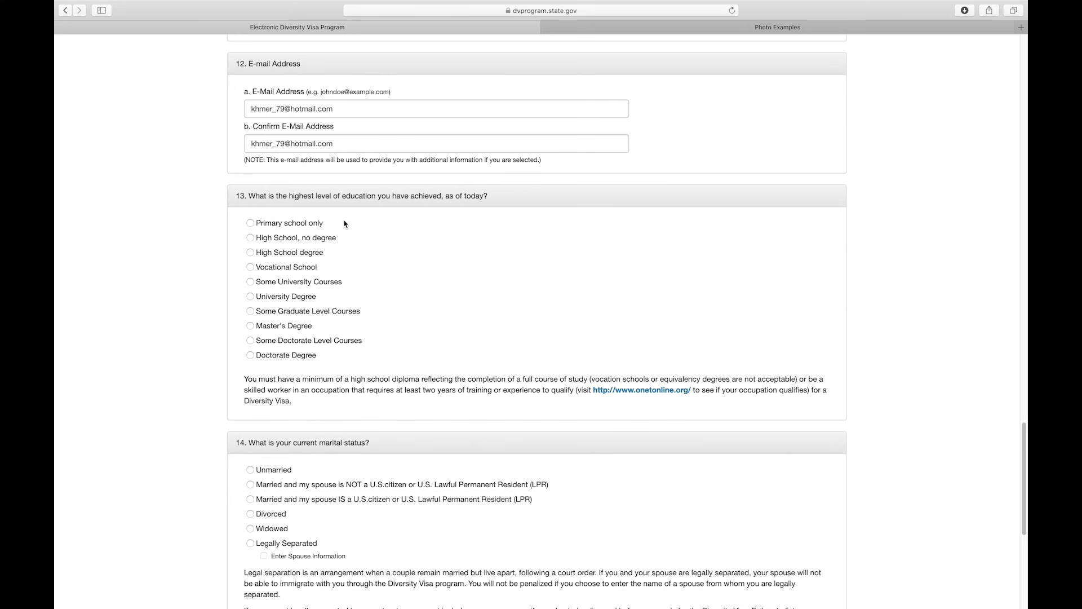
left_click_drag(340, 220, 342, 279)
left_click(354, 306)
left_click(251, 252)
left_click_drag(242, 378, 334, 403)
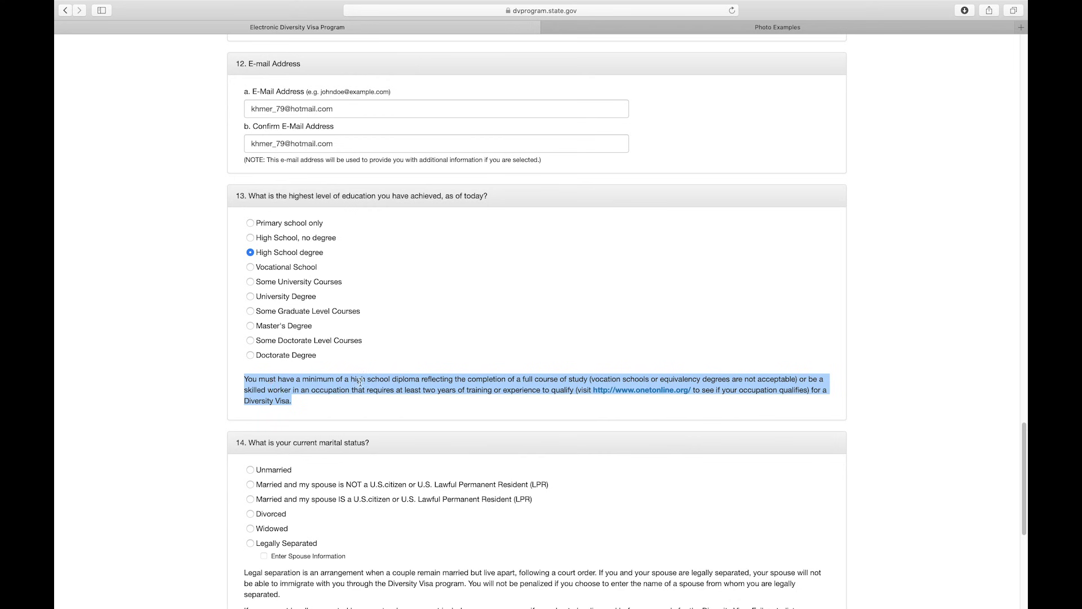
left_click(566, 407)
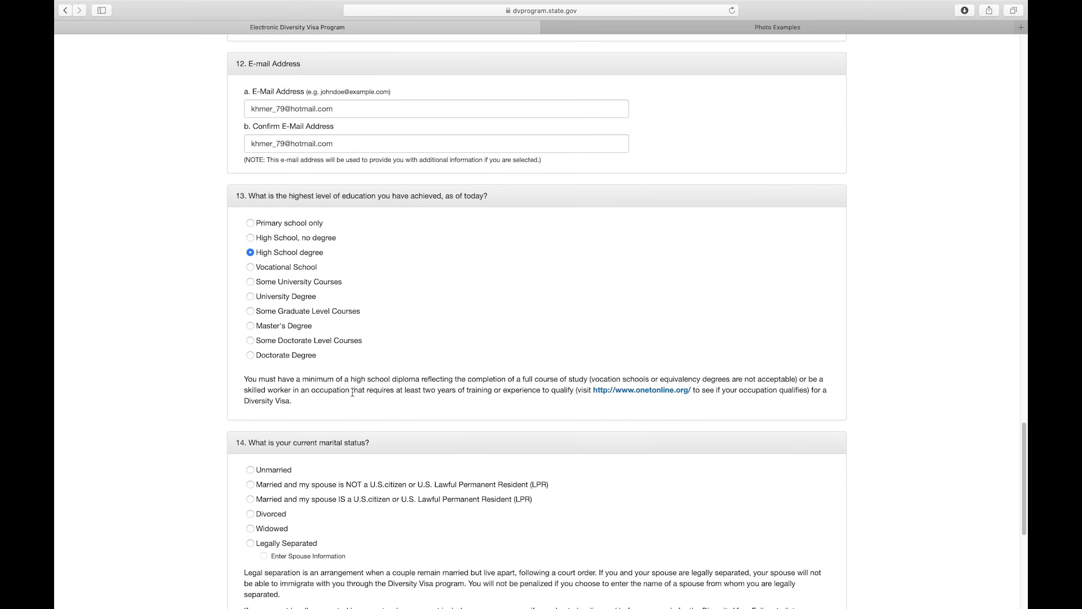
left_click_drag(354, 392, 402, 401)
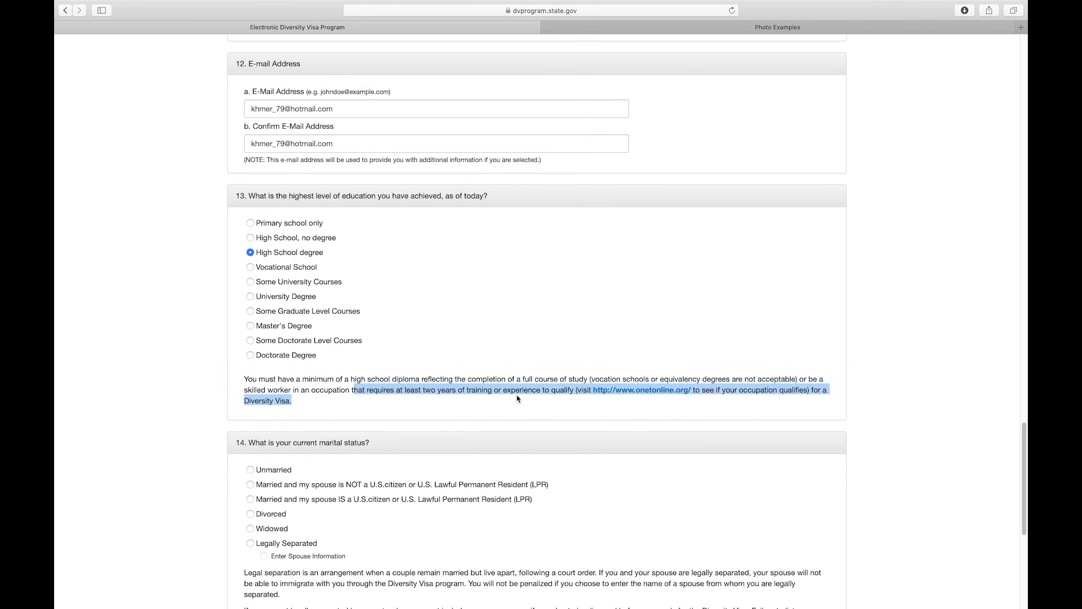
left_click(609, 402)
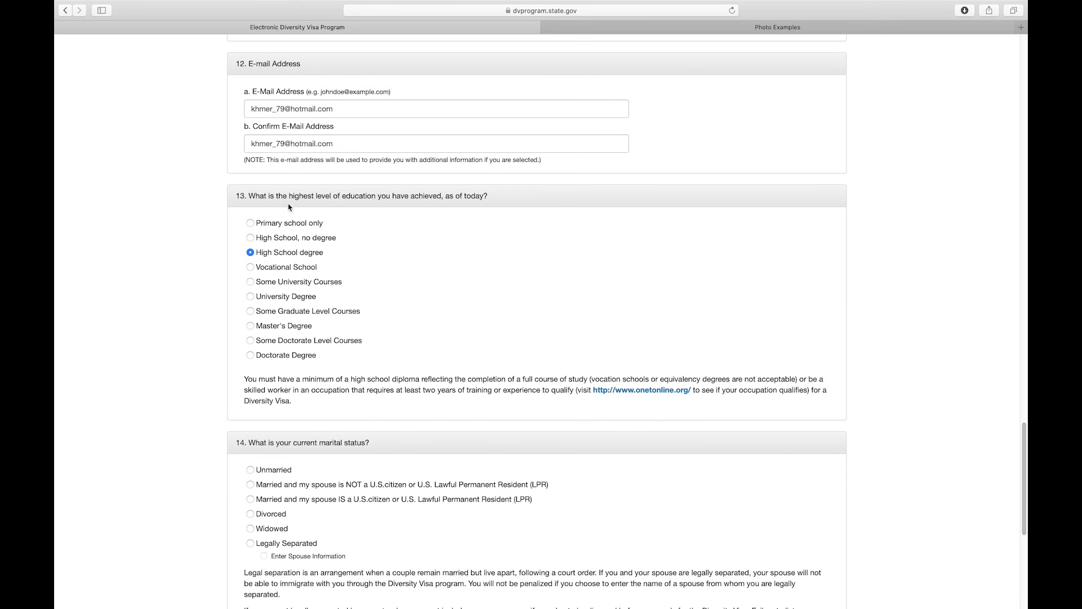
- Answer question 14 with Unmarried and fill the Number of Children box with 0
left_click_drag(1026, 467, 1021, 526)
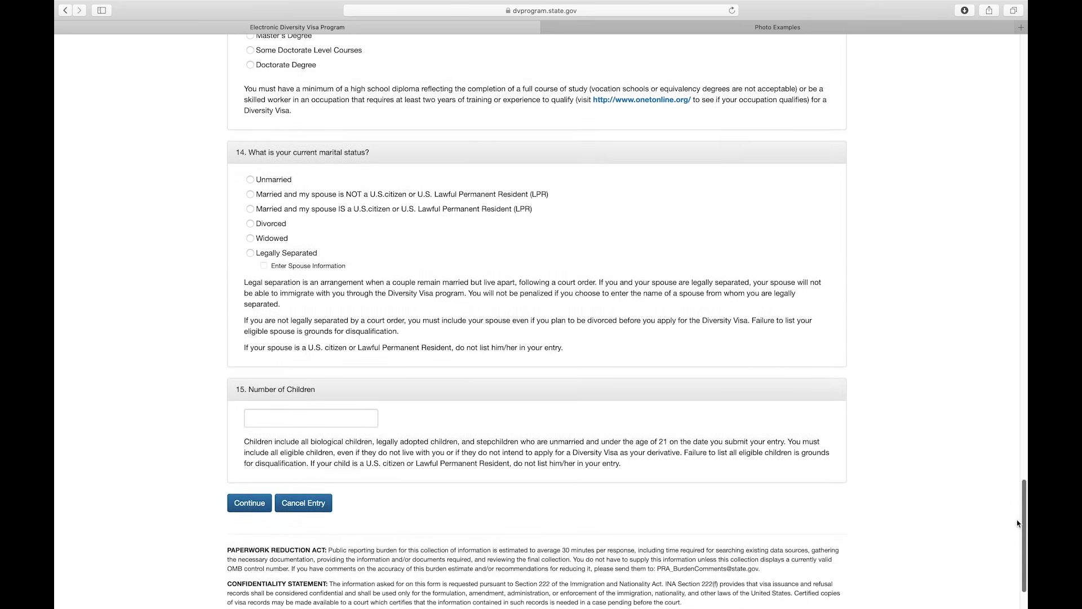
left_click_drag(240, 153, 380, 161)
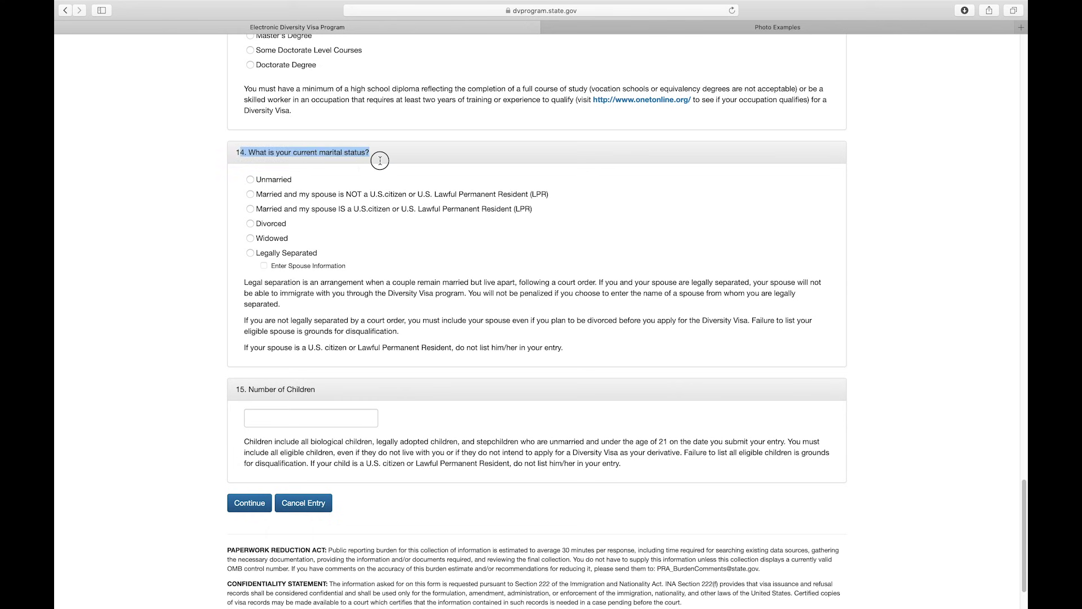
left_click(386, 159)
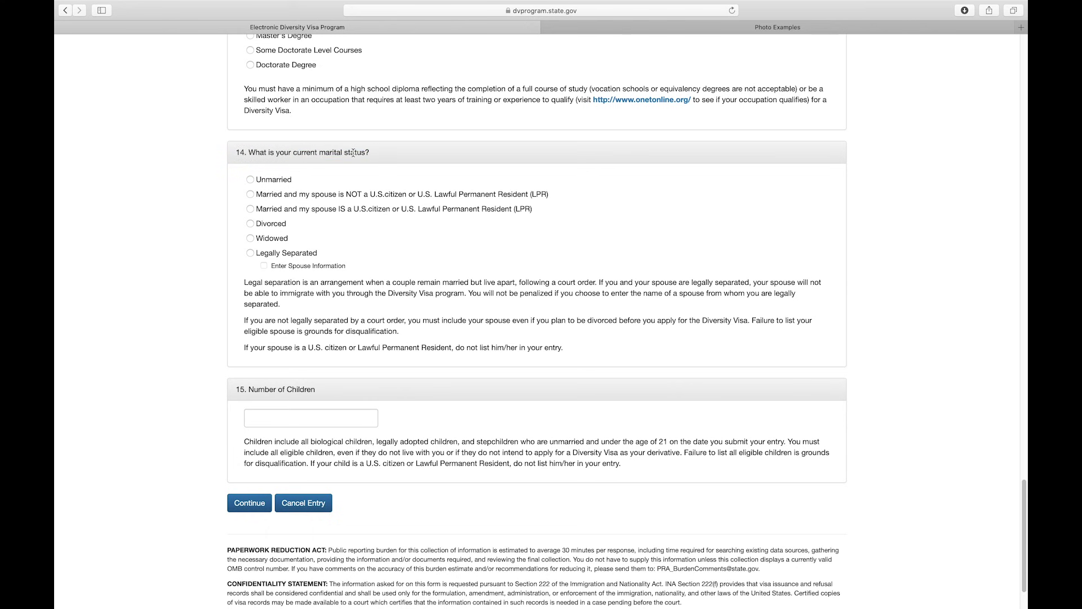
left_click(253, 181)
left_click_drag(237, 390, 317, 391)
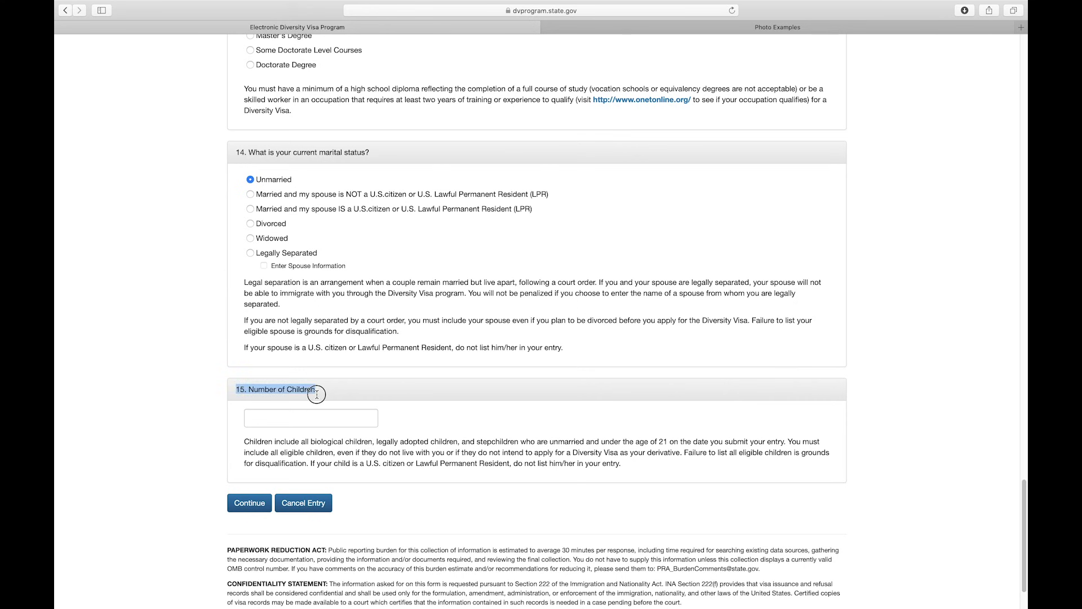
left_click(295, 418)
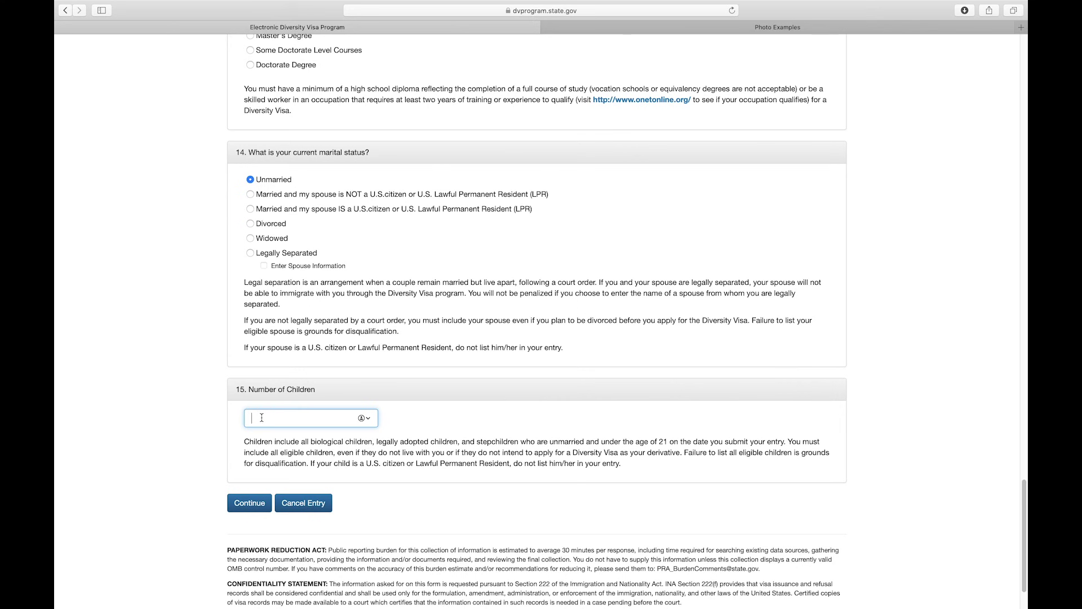
type("0")
left_click_drag(1025, 524, 1015, 584)
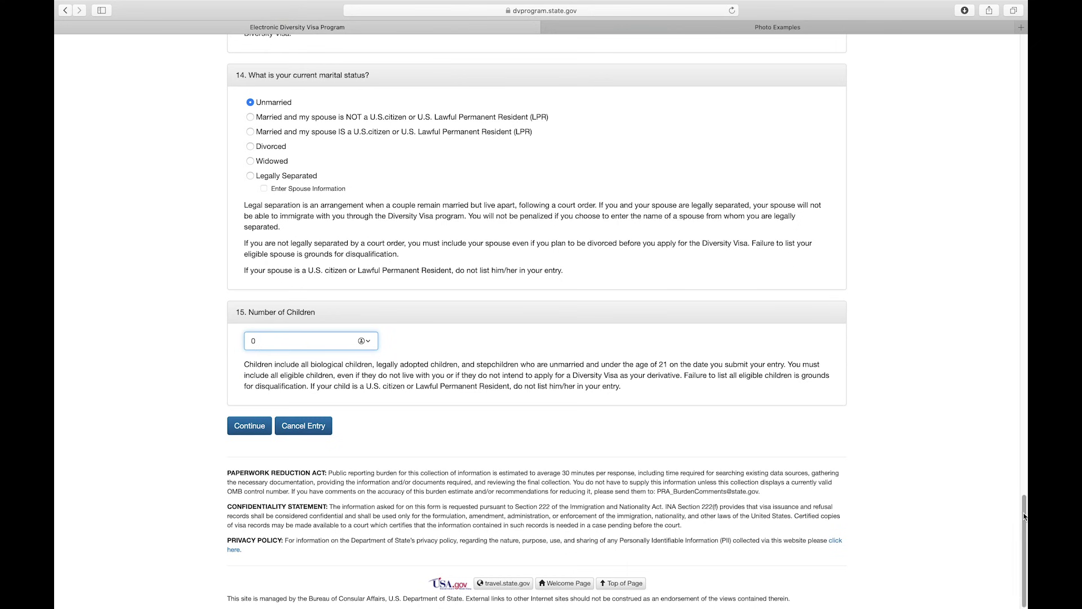
left_click_drag(1024, 510, 1023, 62)
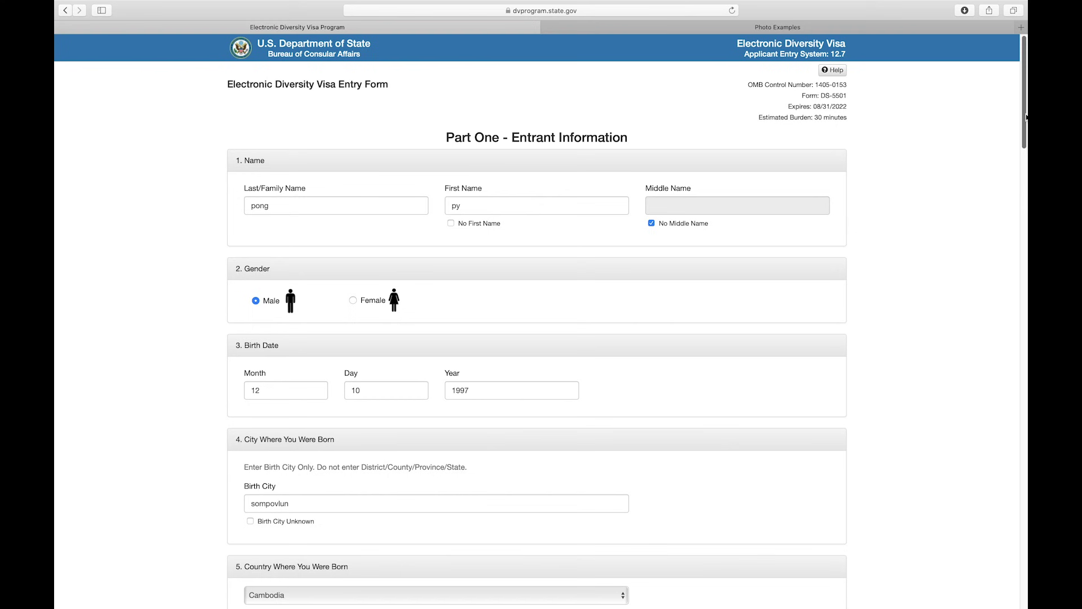
- Scroll back to the top of the form to review the Part One entrant details
mouse_move(1024, 117)
left_mouse_down()
mouse_move(1023, 300)
mouse_move(1023, 112)
left_mouse_up()
mouse_move(652, 3)
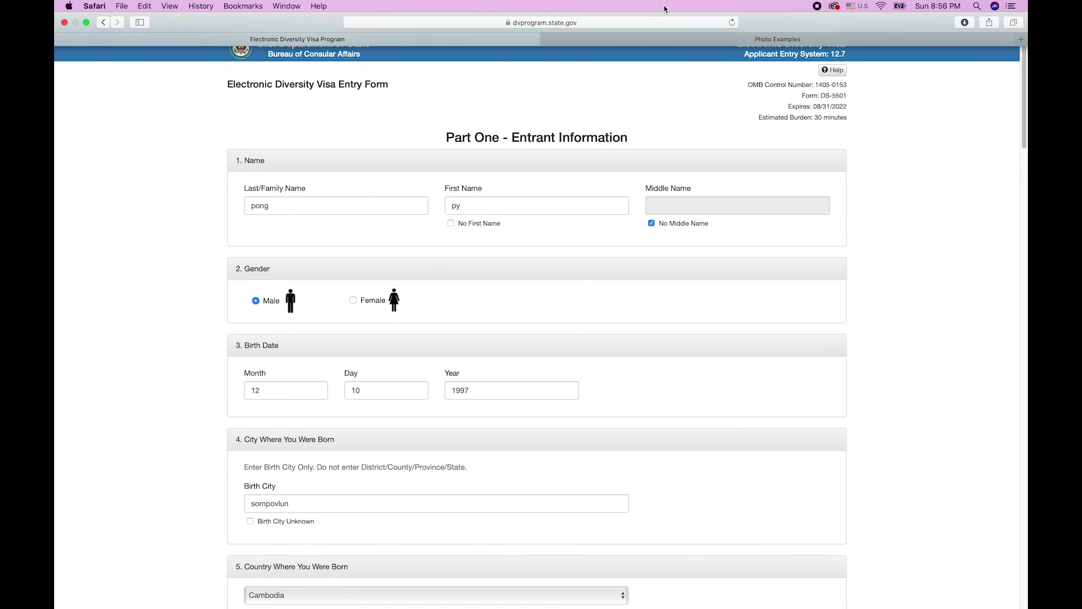